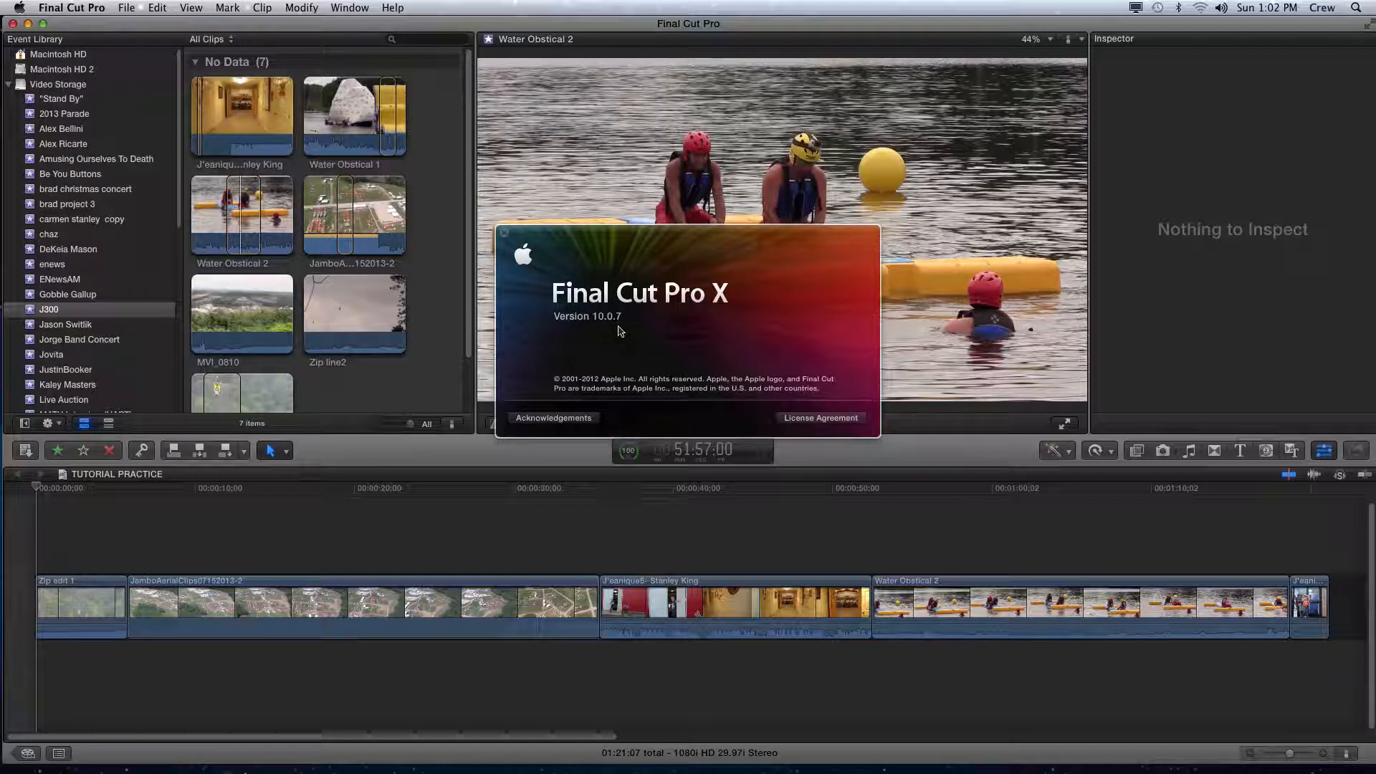
- Close the About window and briefly open and close the Project Library
left_click(505, 234)
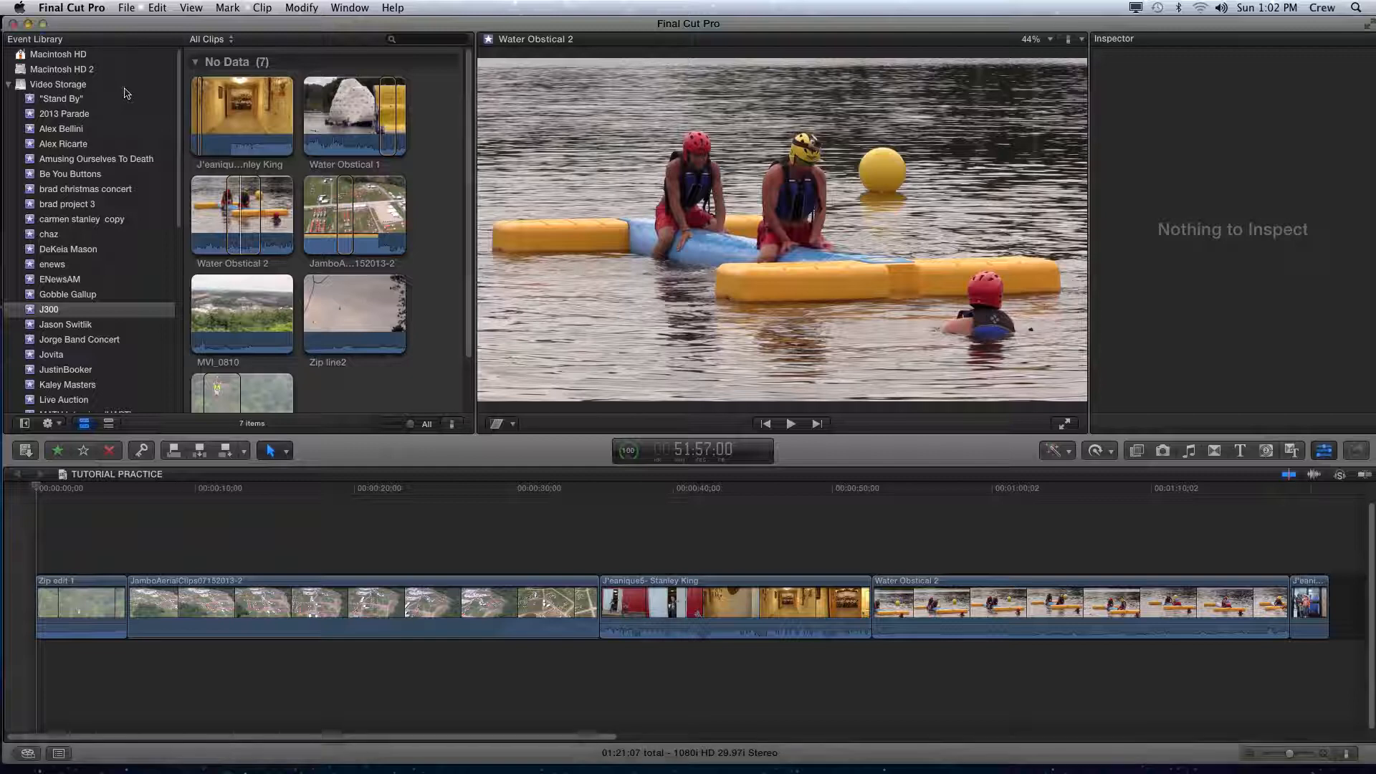
left_click(27, 759)
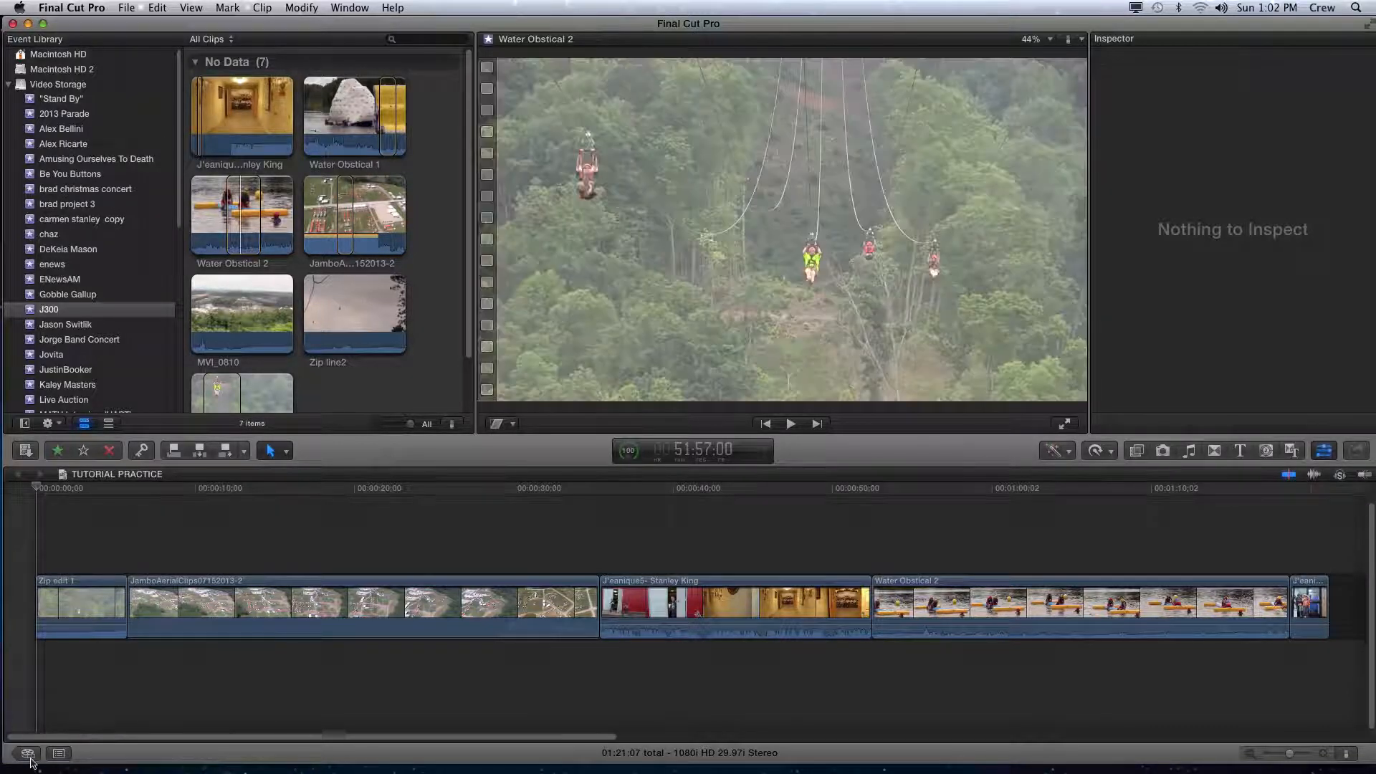
left_click(27, 757)
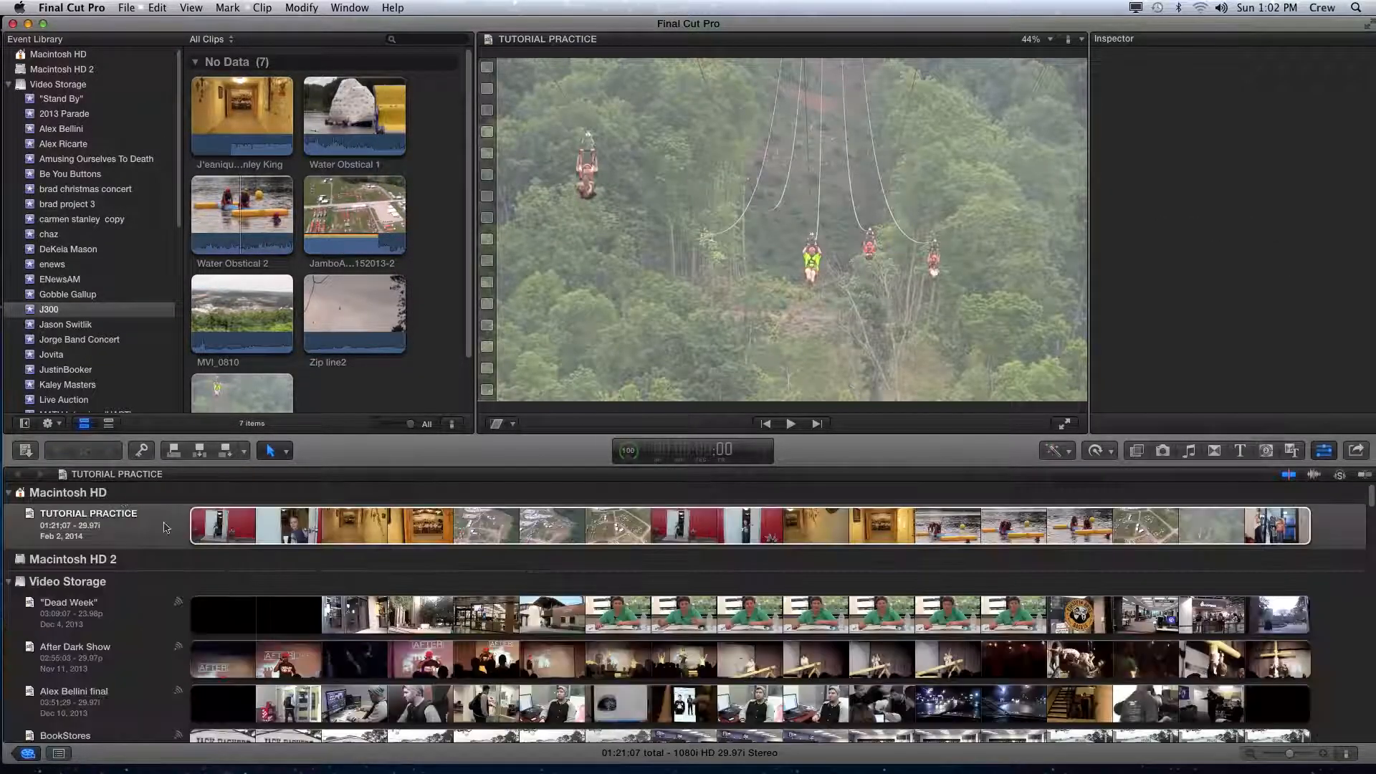
left_click(23, 756)
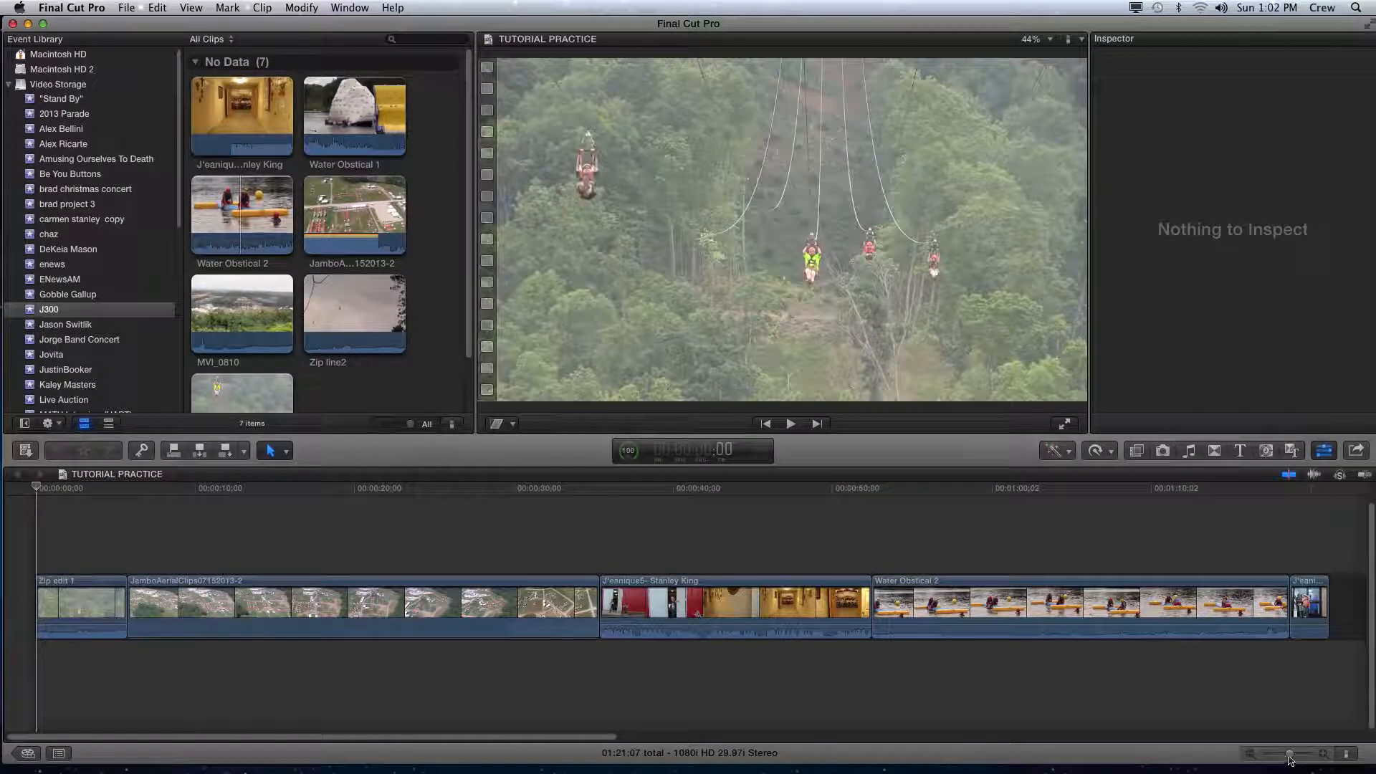
- Open the Media Import window to import footage from a camera
left_click_drag(1289, 754, 1284, 759)
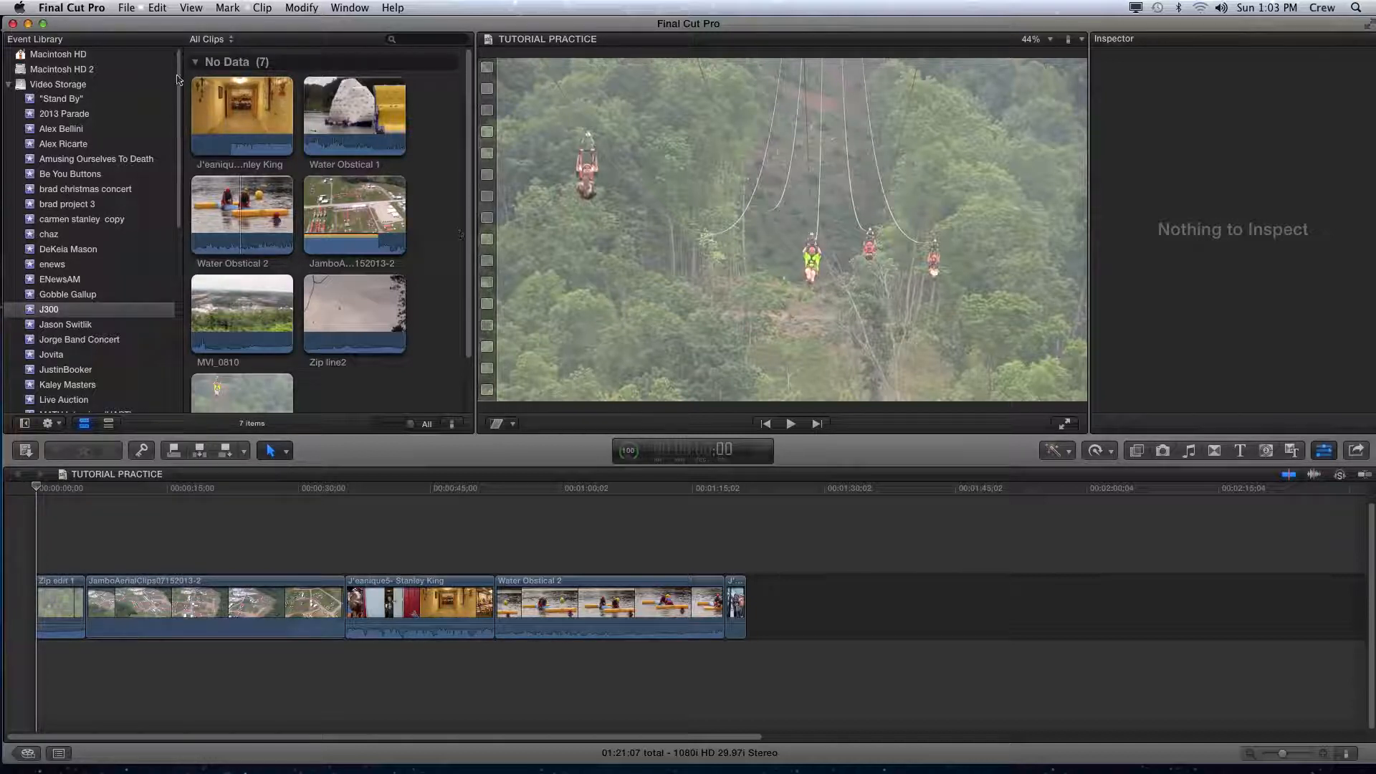
left_click(127, 8)
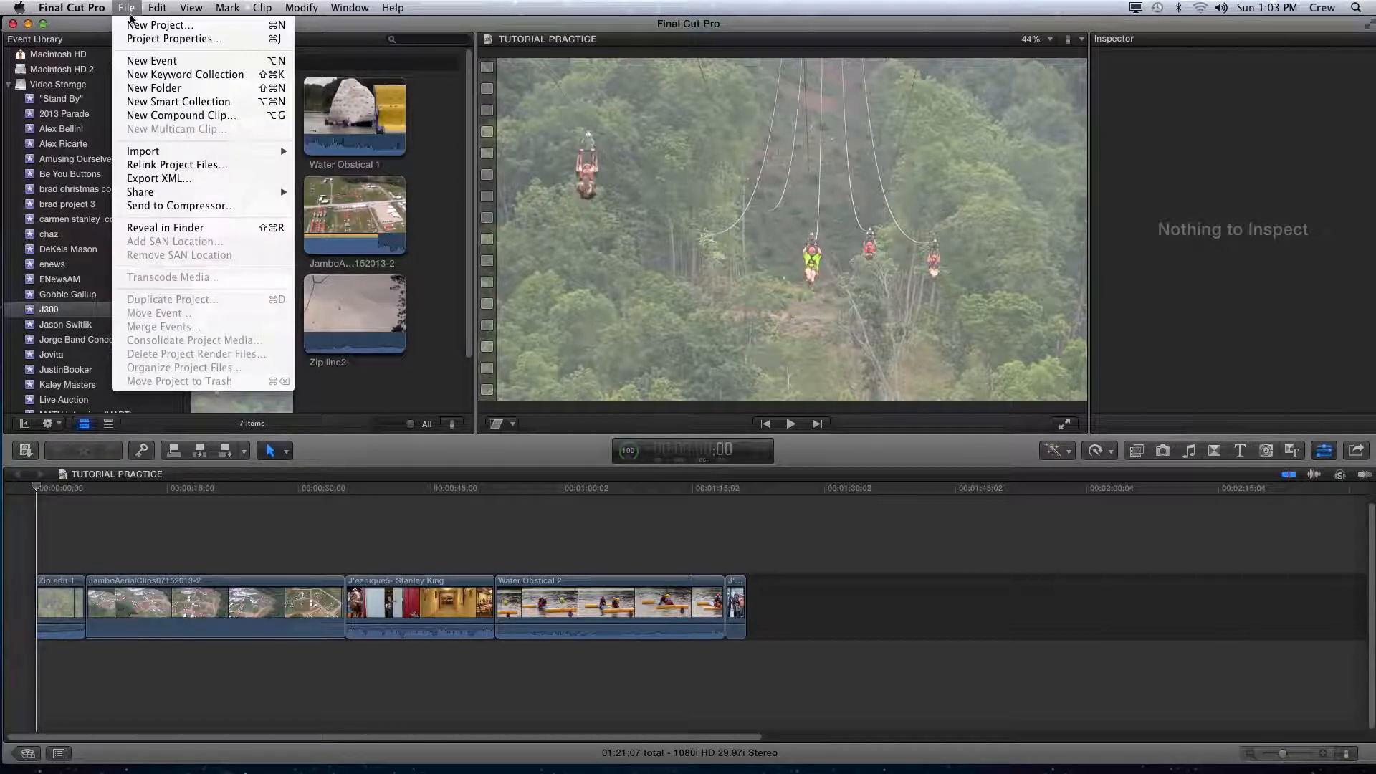
mouse_move(167, 152)
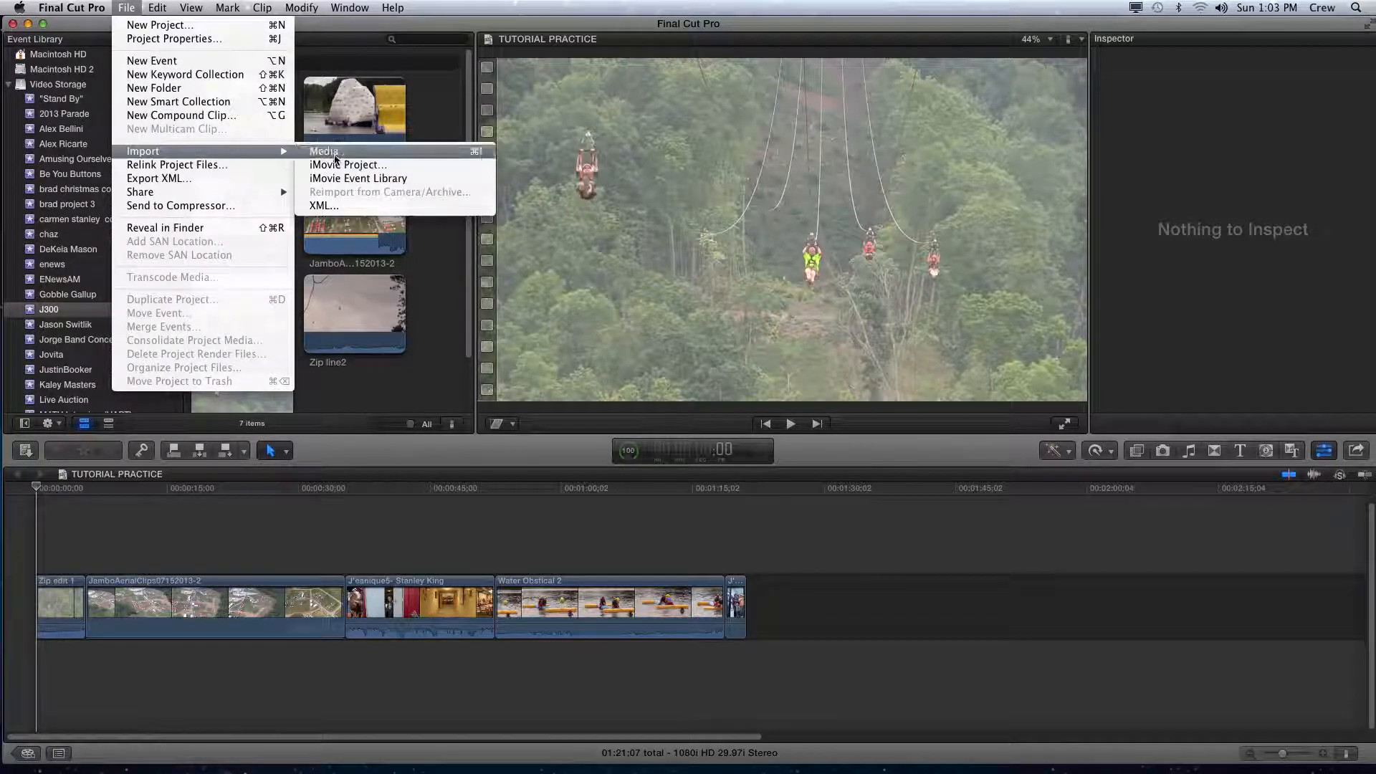
left_click(127, 8)
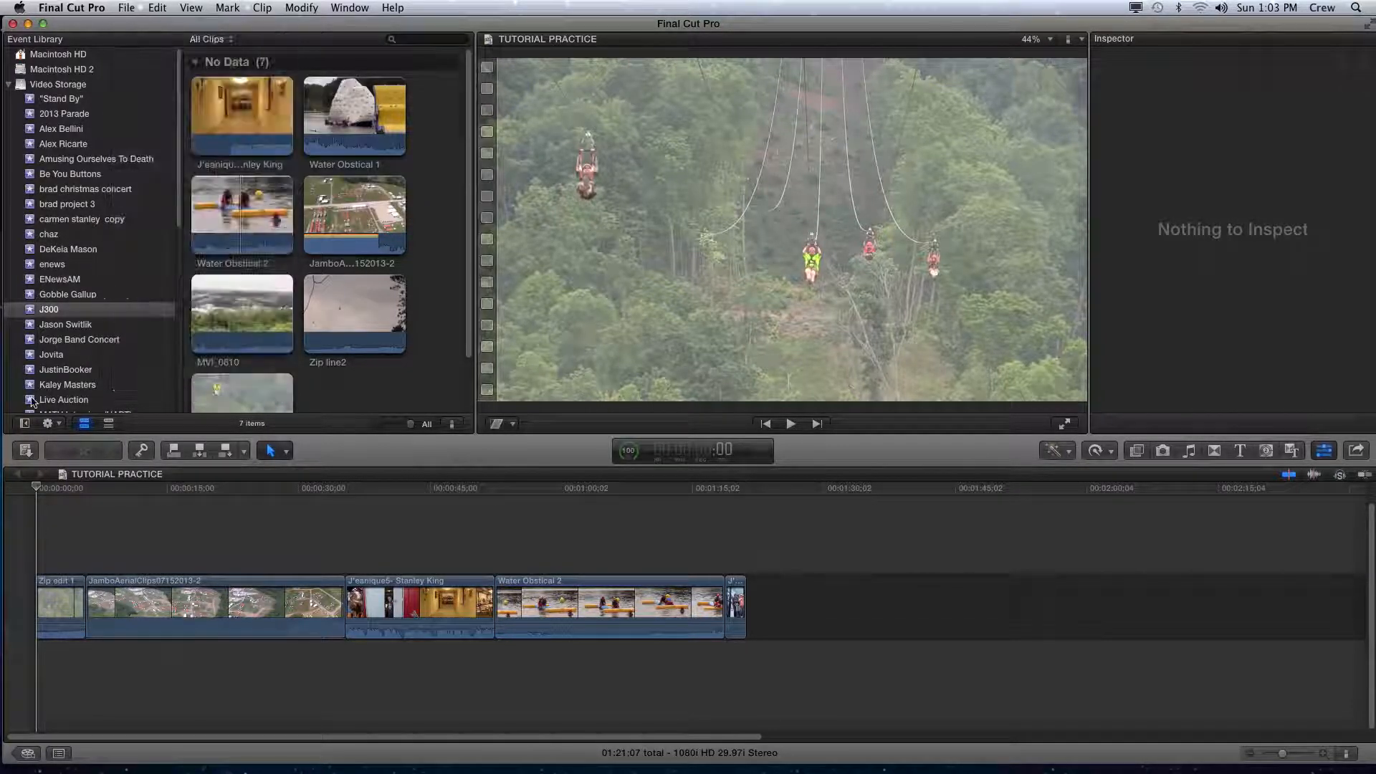
left_click(26, 451)
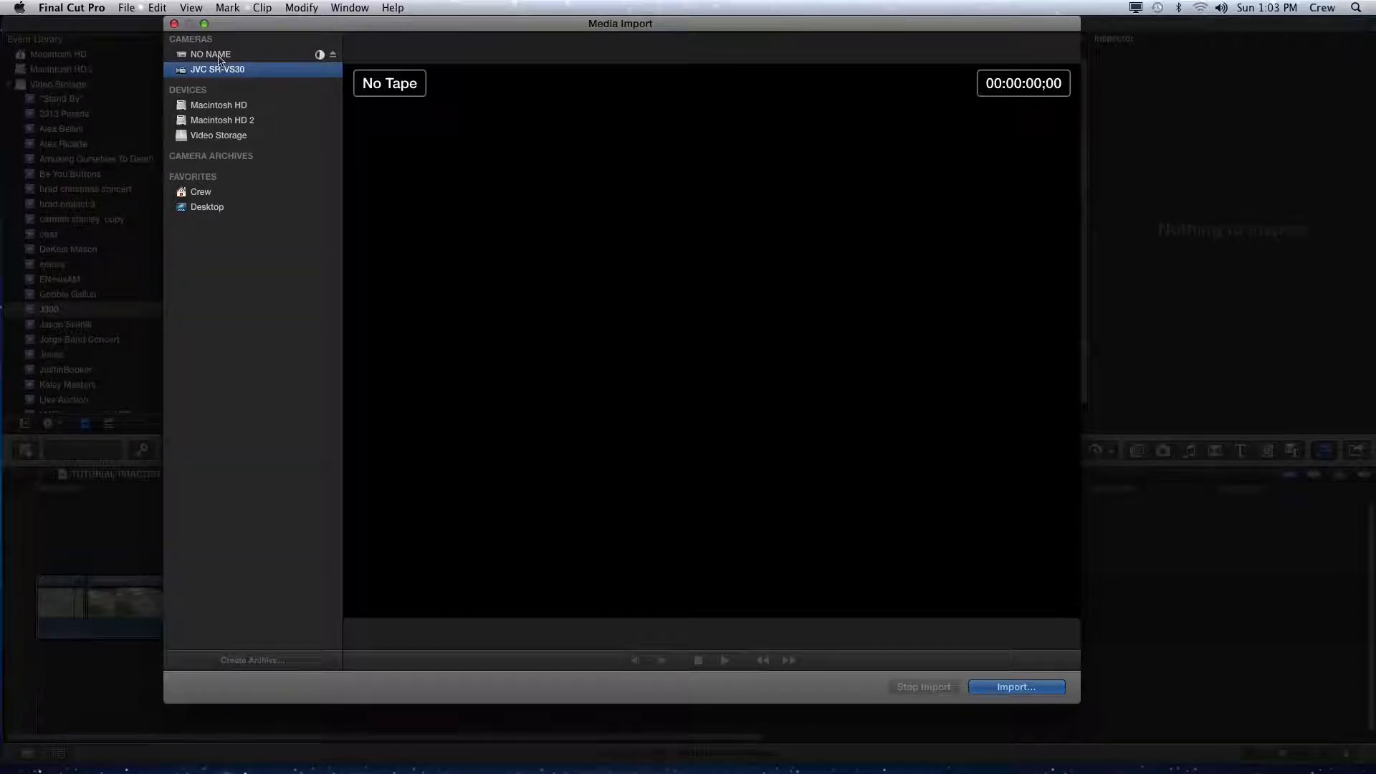
- Select the NO NAME camera and scroll through its list of clips
left_click(219, 56)
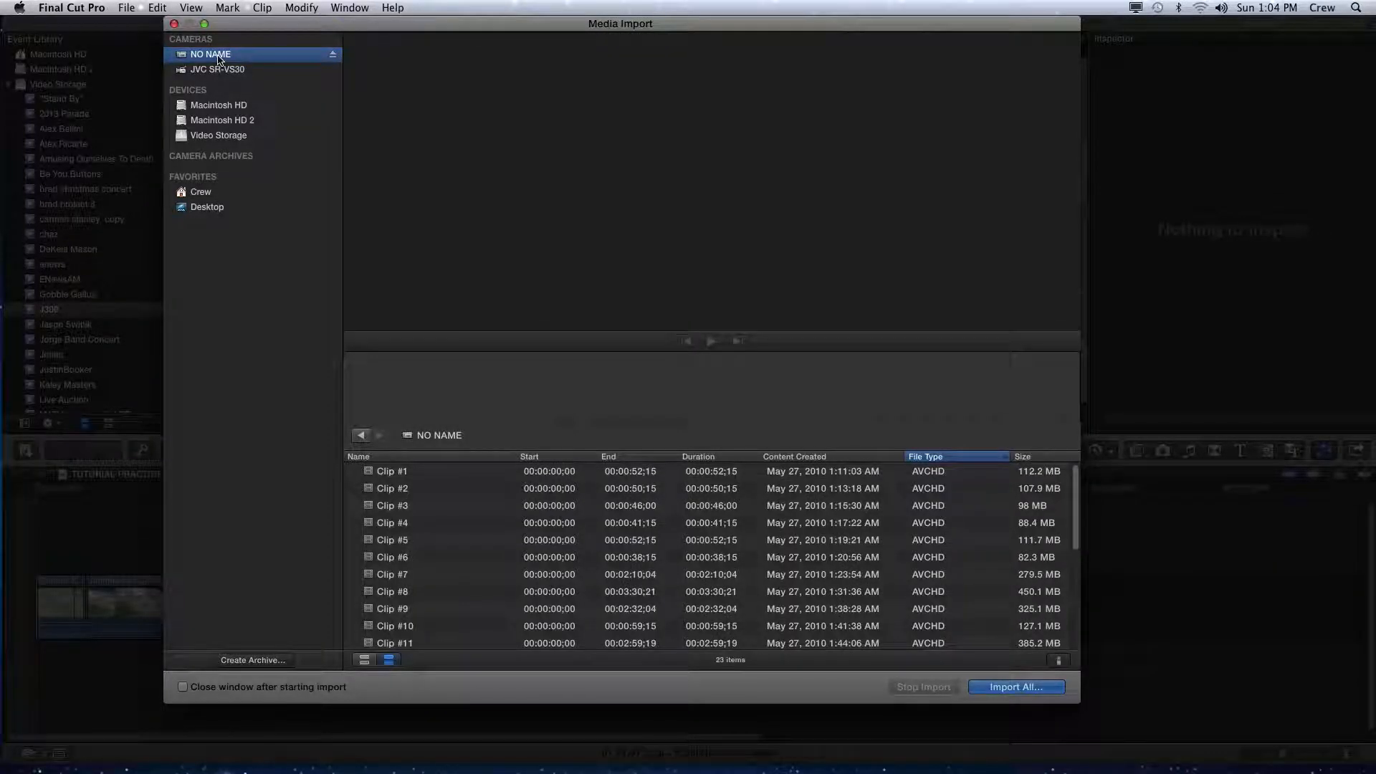
scroll(440, 491, "down", 4)
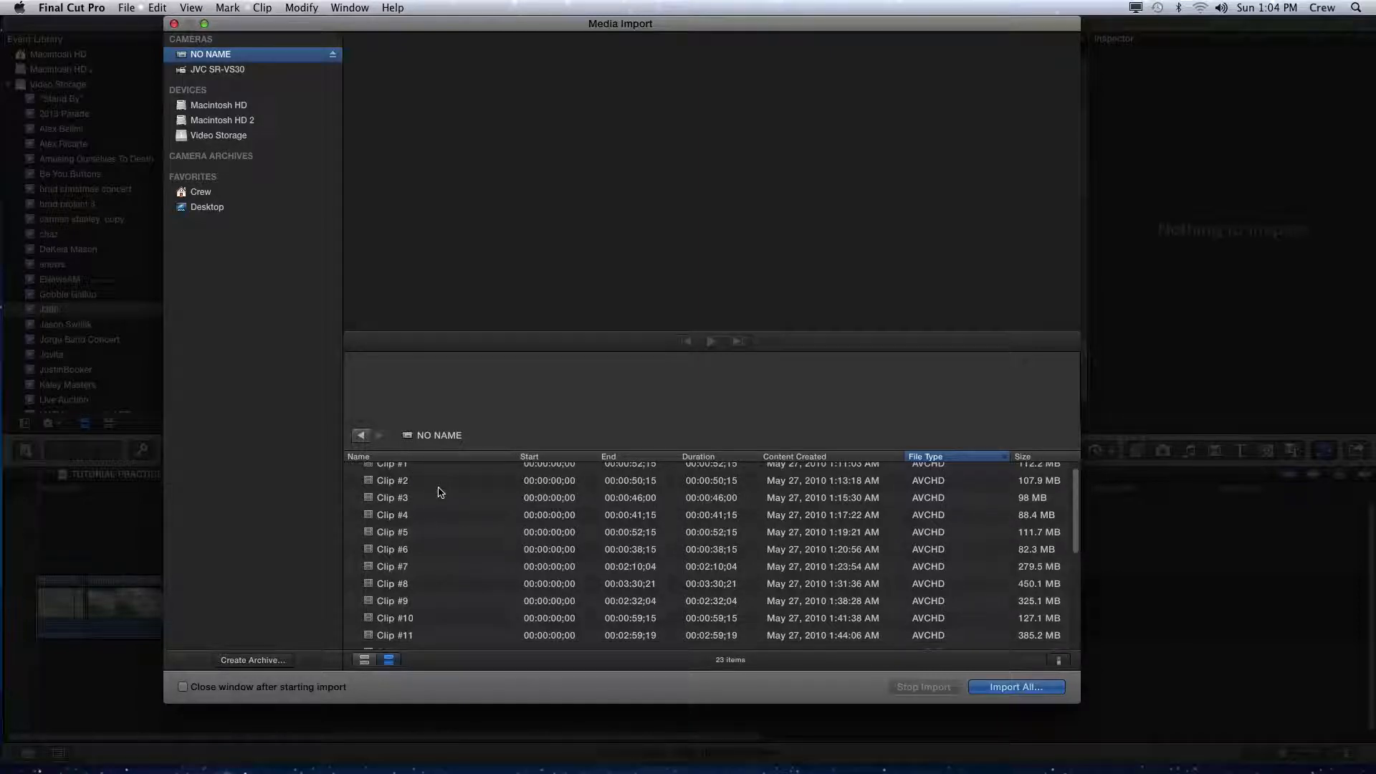
scroll(439, 487, "down", 6)
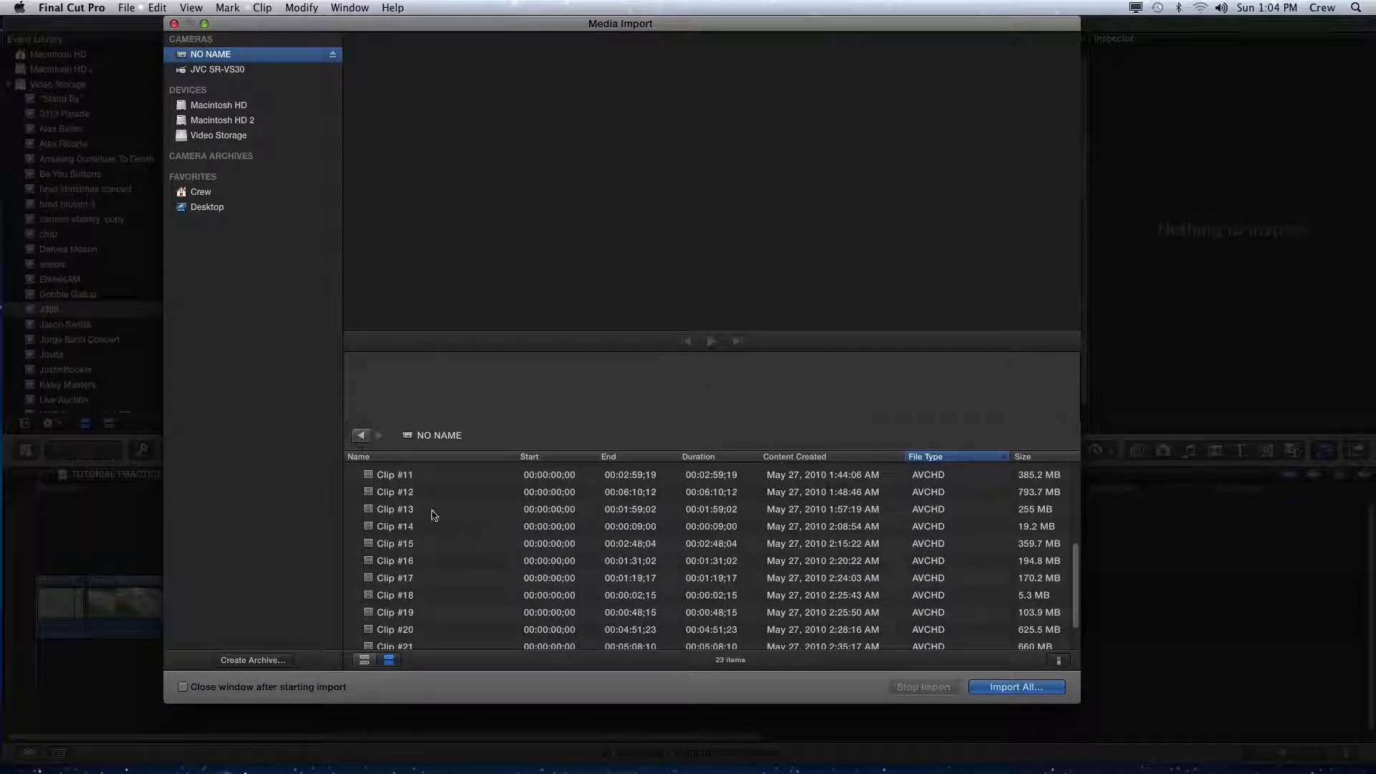
scroll(422, 515, "up", 2)
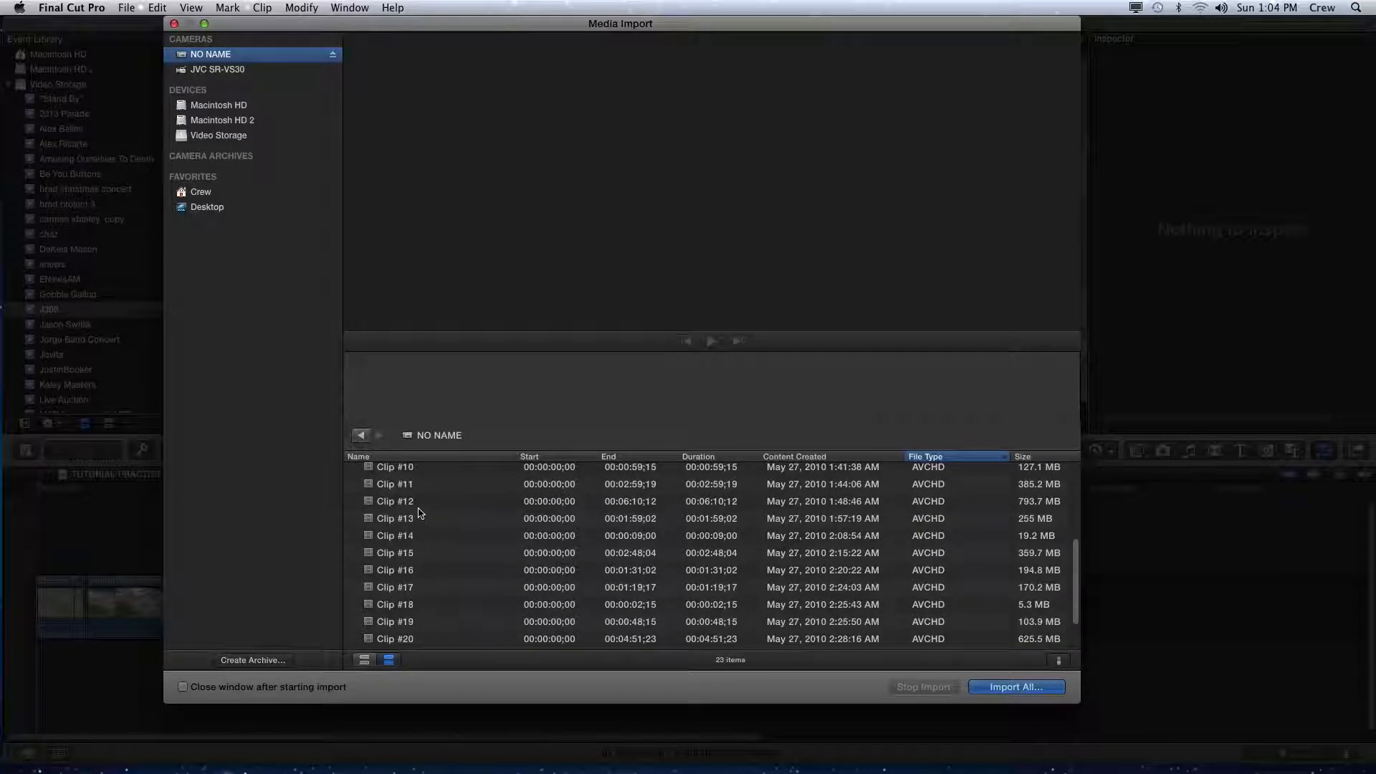
- Preview Clip #10 through Clip #17 one at a time
left_click(399, 491)
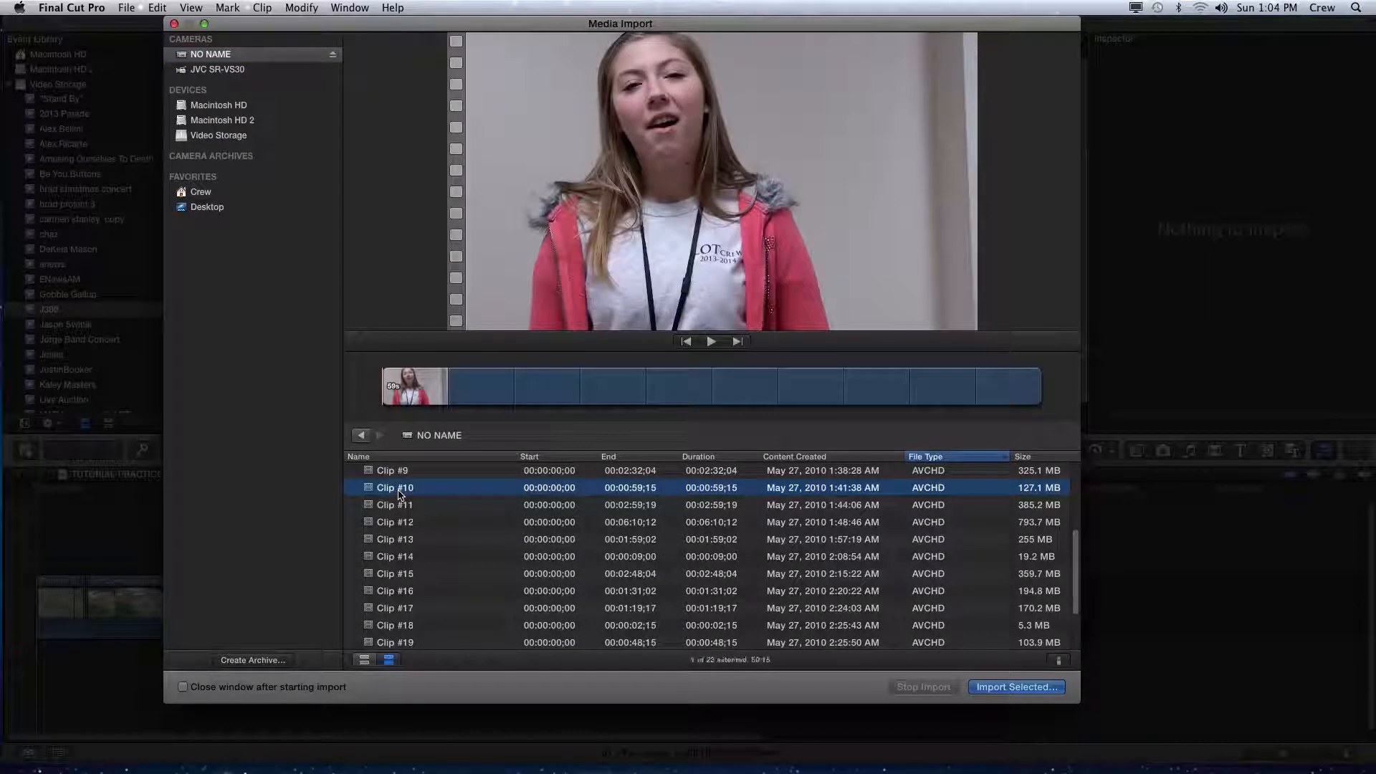
left_click(403, 506)
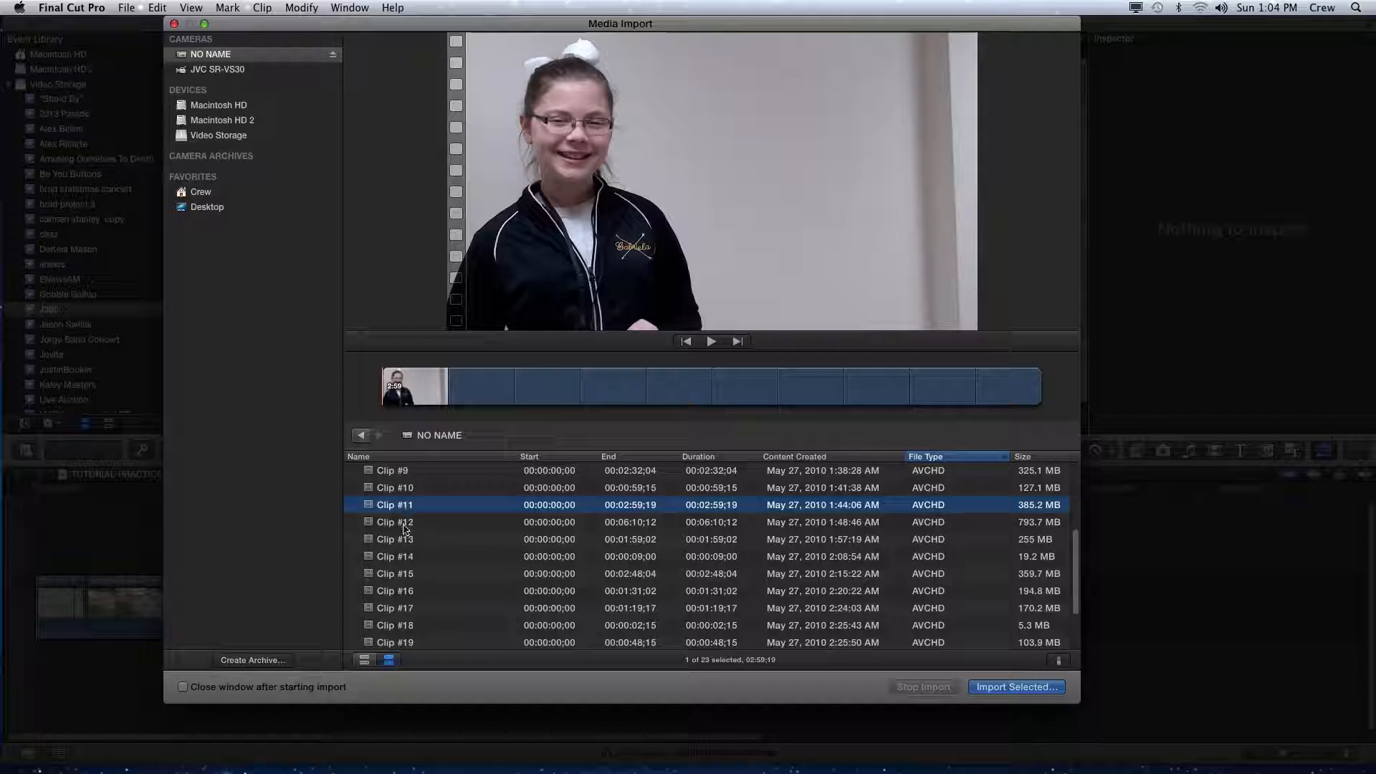
left_click(402, 527)
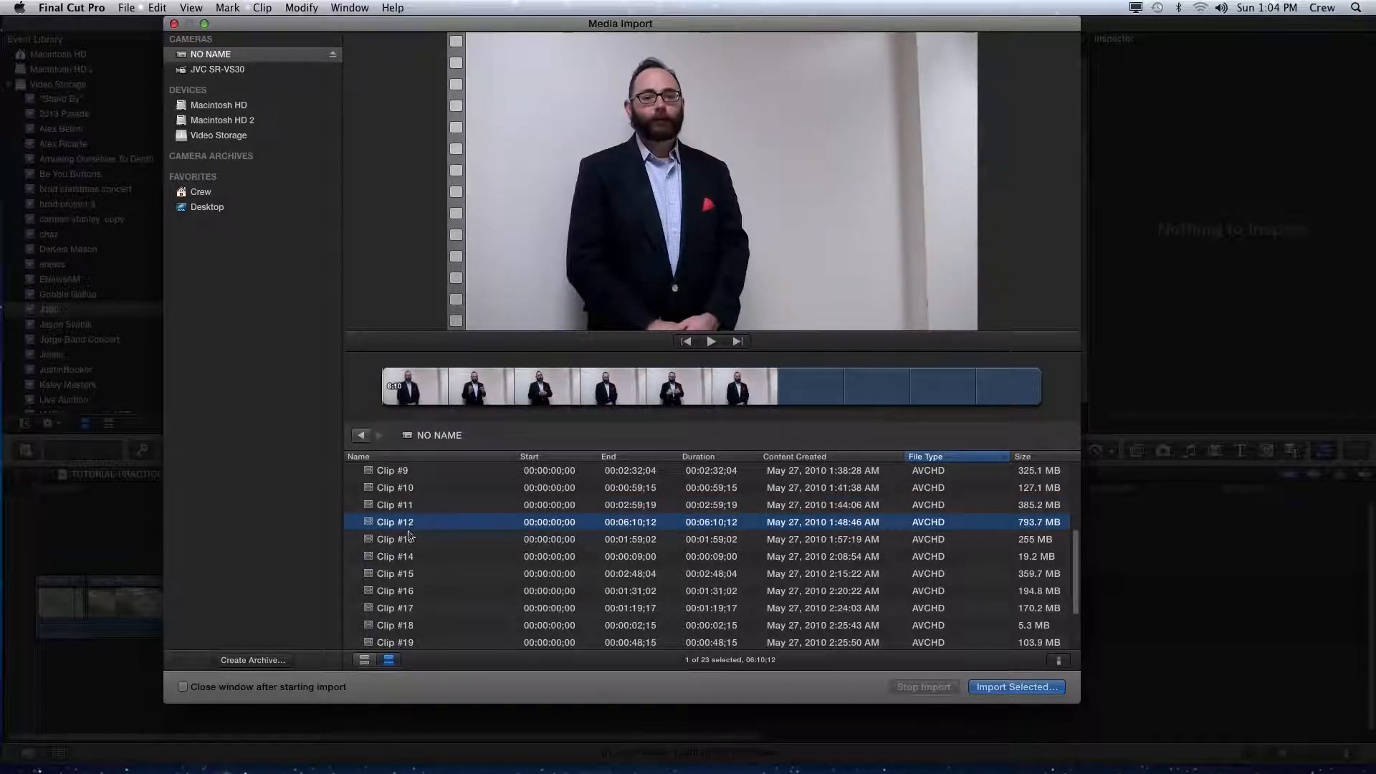
left_click(408, 543)
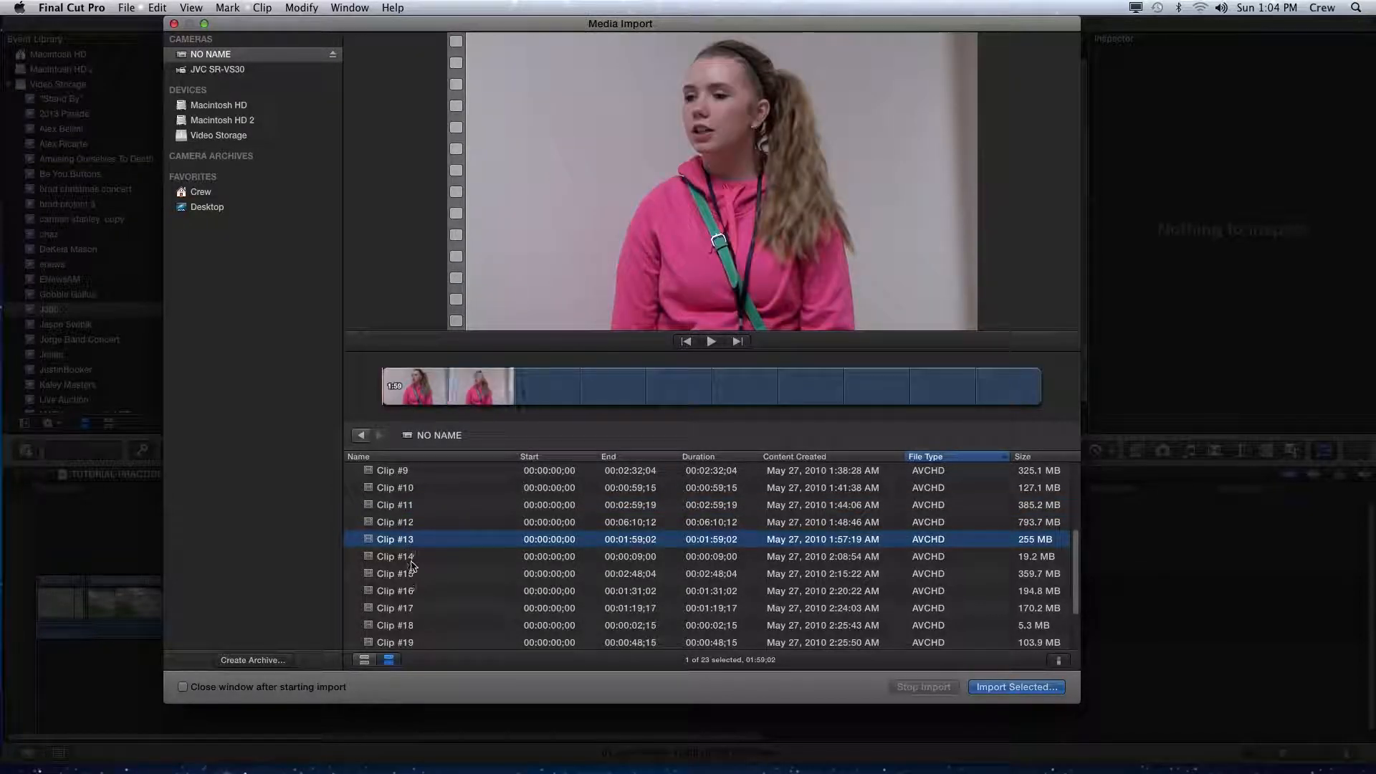
left_click(406, 558)
left_click(410, 577)
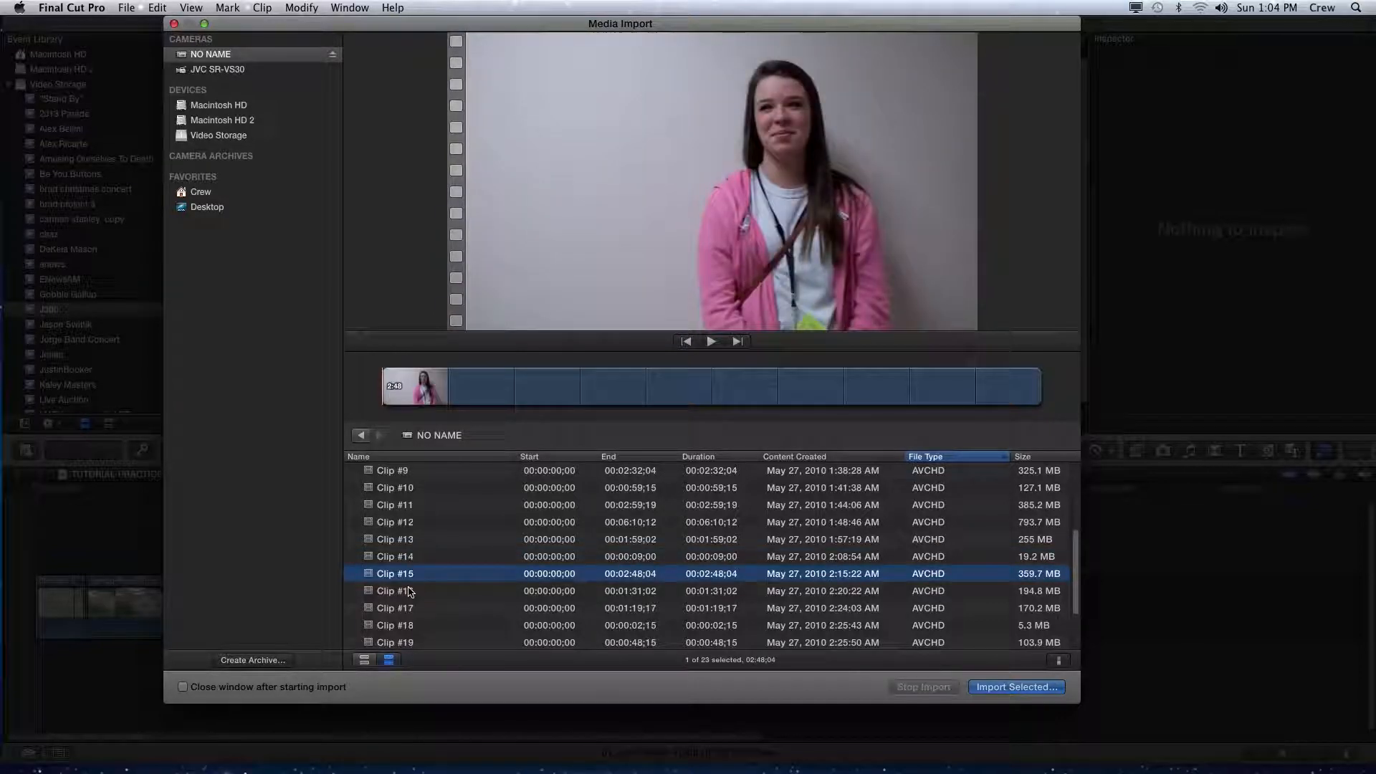
left_click(409, 593)
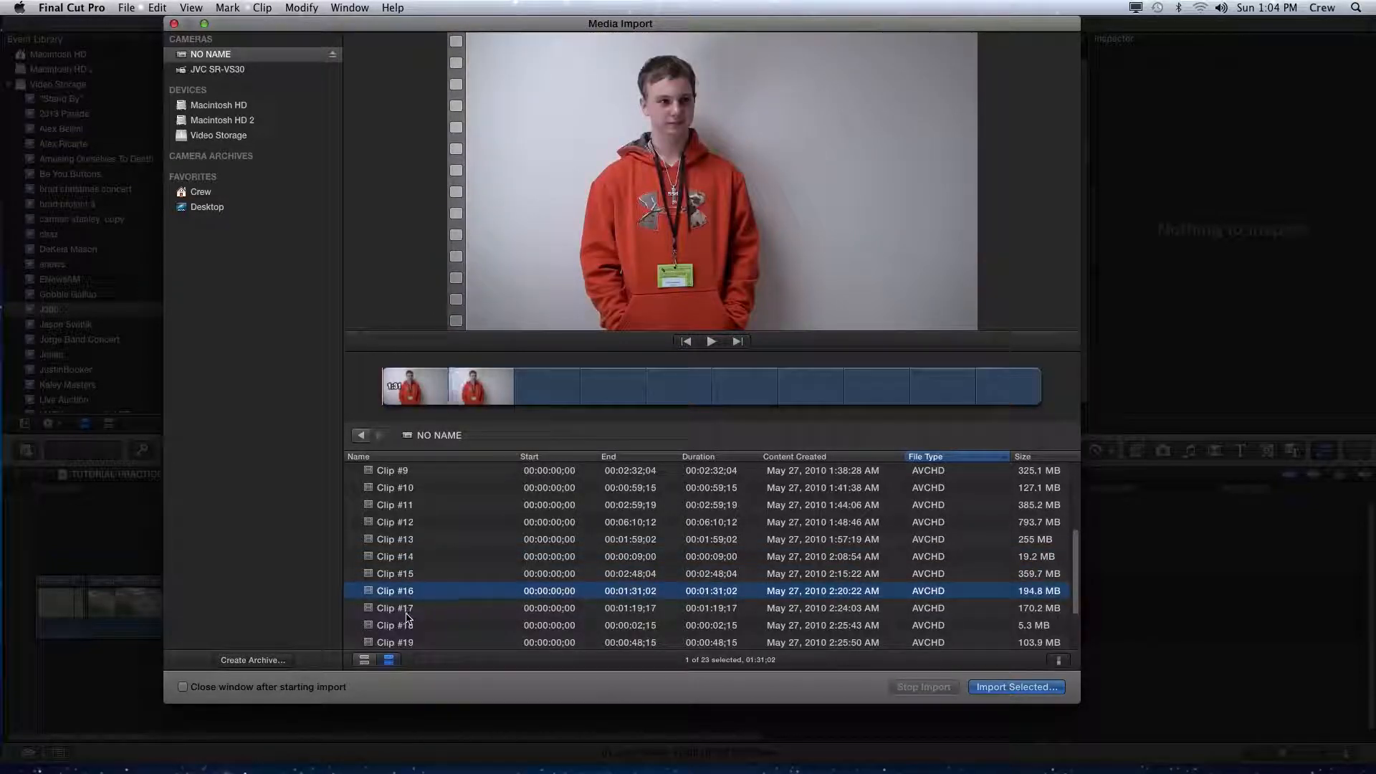
left_click(407, 611)
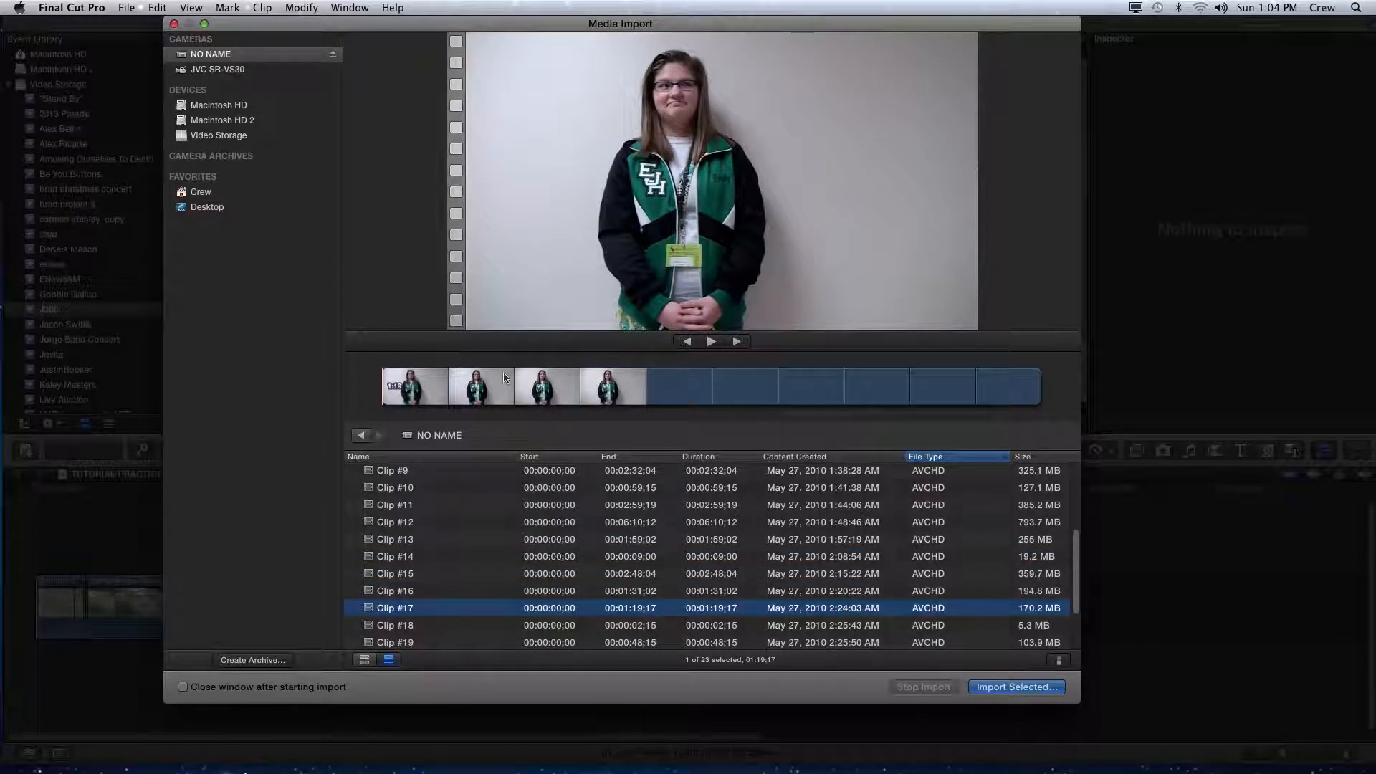
- Skim into Clip #17's filmstrip and play then pause its preview
left_click(631, 397)
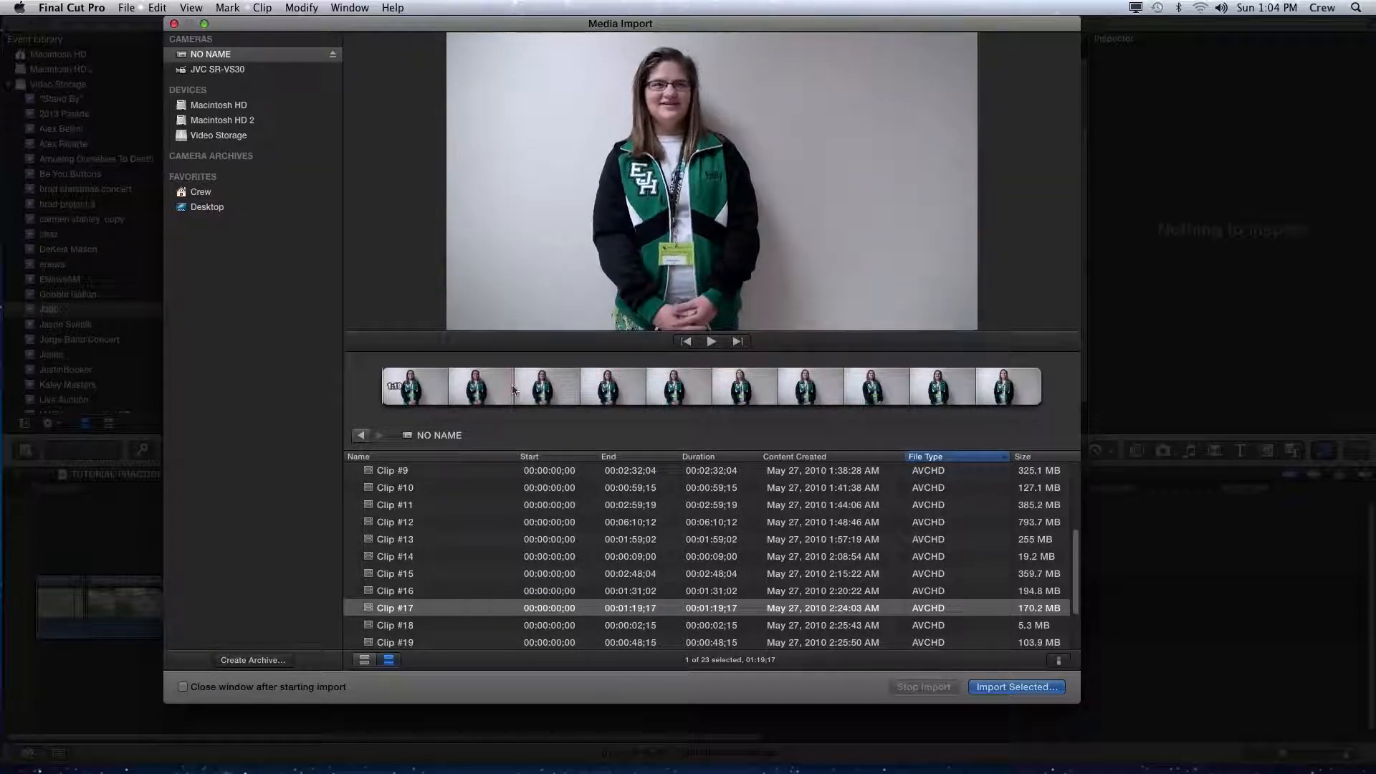
key("space")
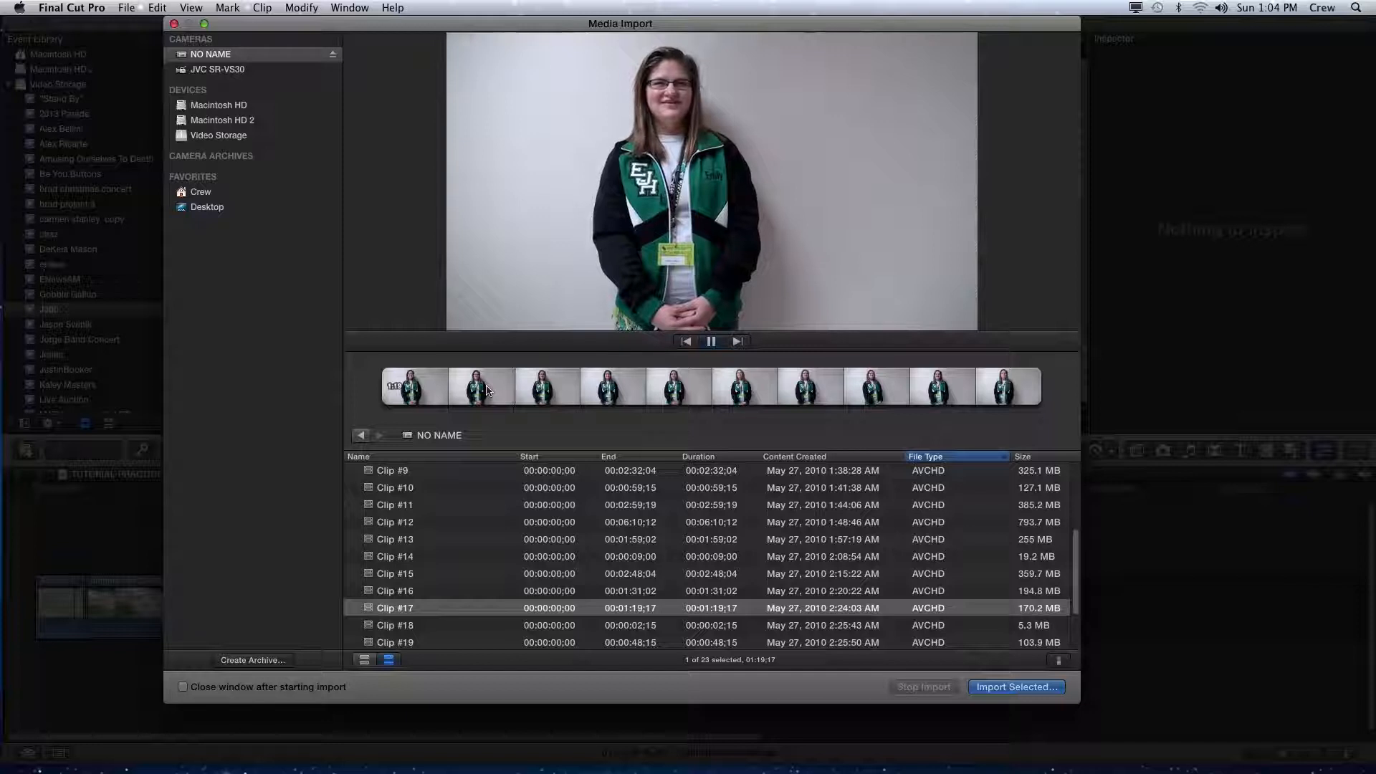
key("space")
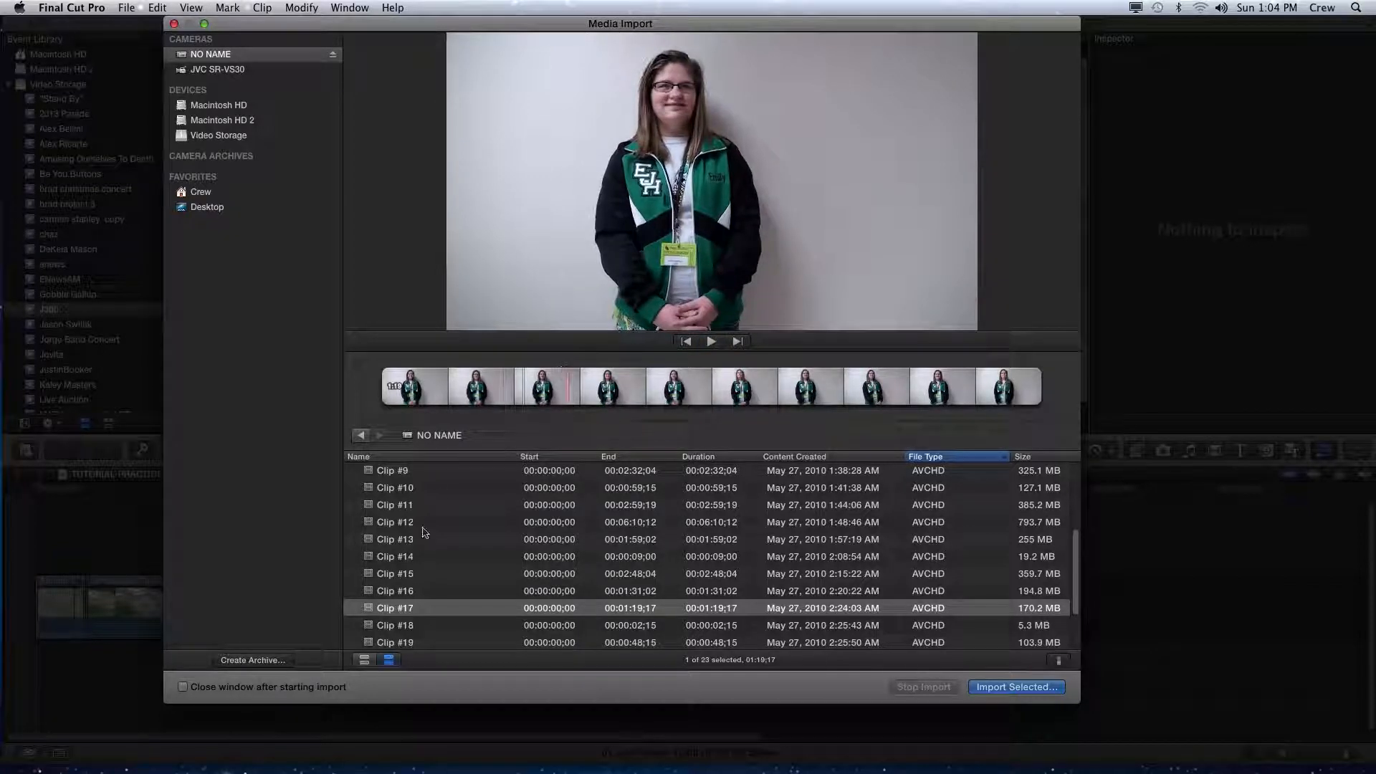
- Scroll to the top of the list and preview Clip #1 through Clip #10 one at a time
scroll(439, 543, "down", 1)
scroll(441, 543, "up", 1)
scroll(440, 543, "up", 3)
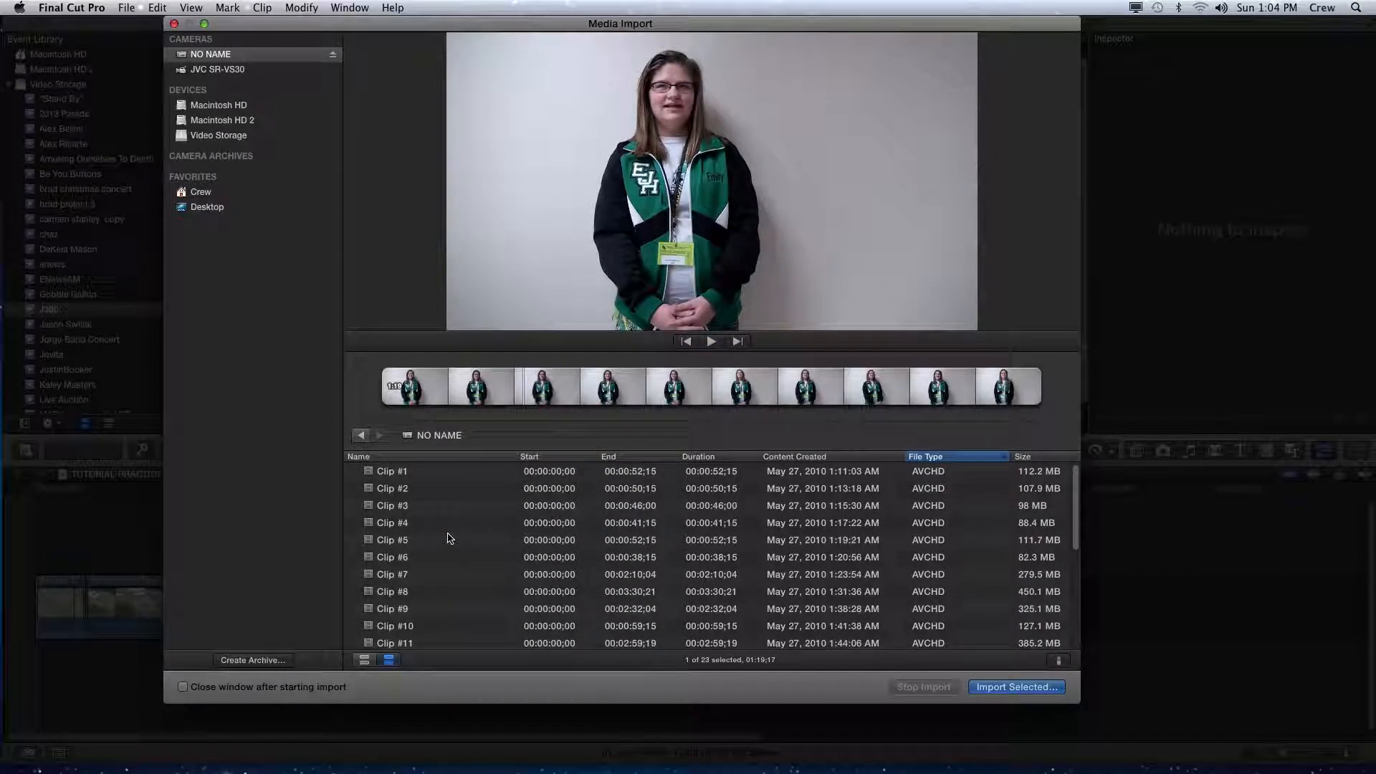
left_click(397, 475)
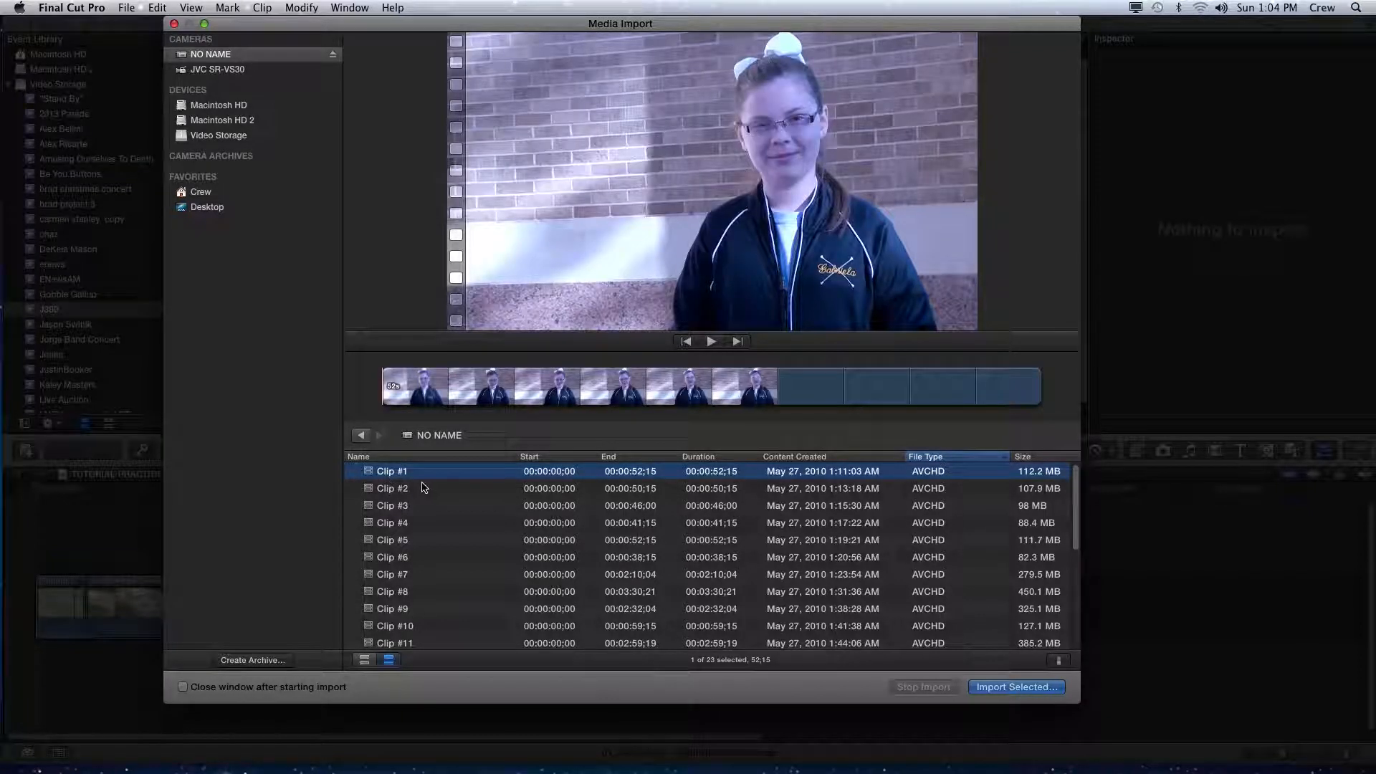
left_click(420, 490)
key("Up")
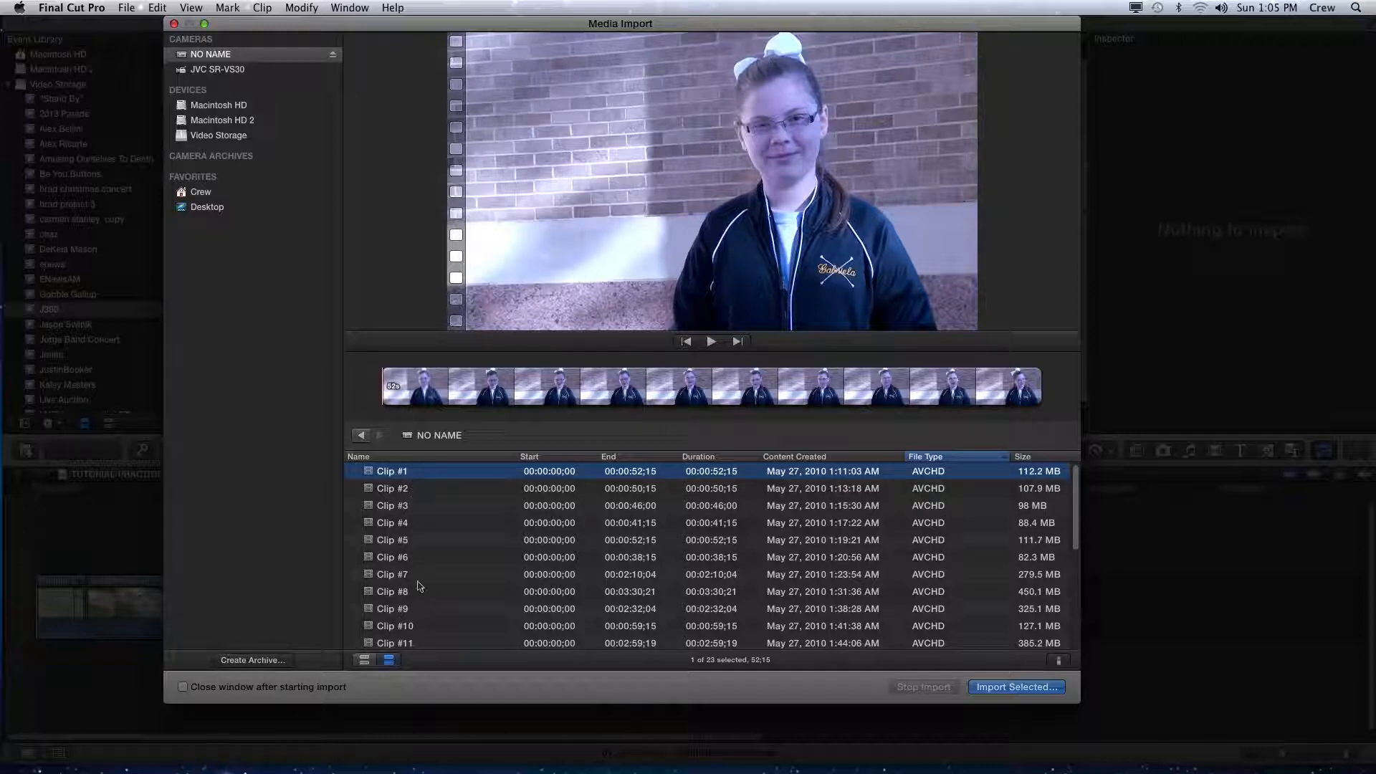
left_click(398, 506)
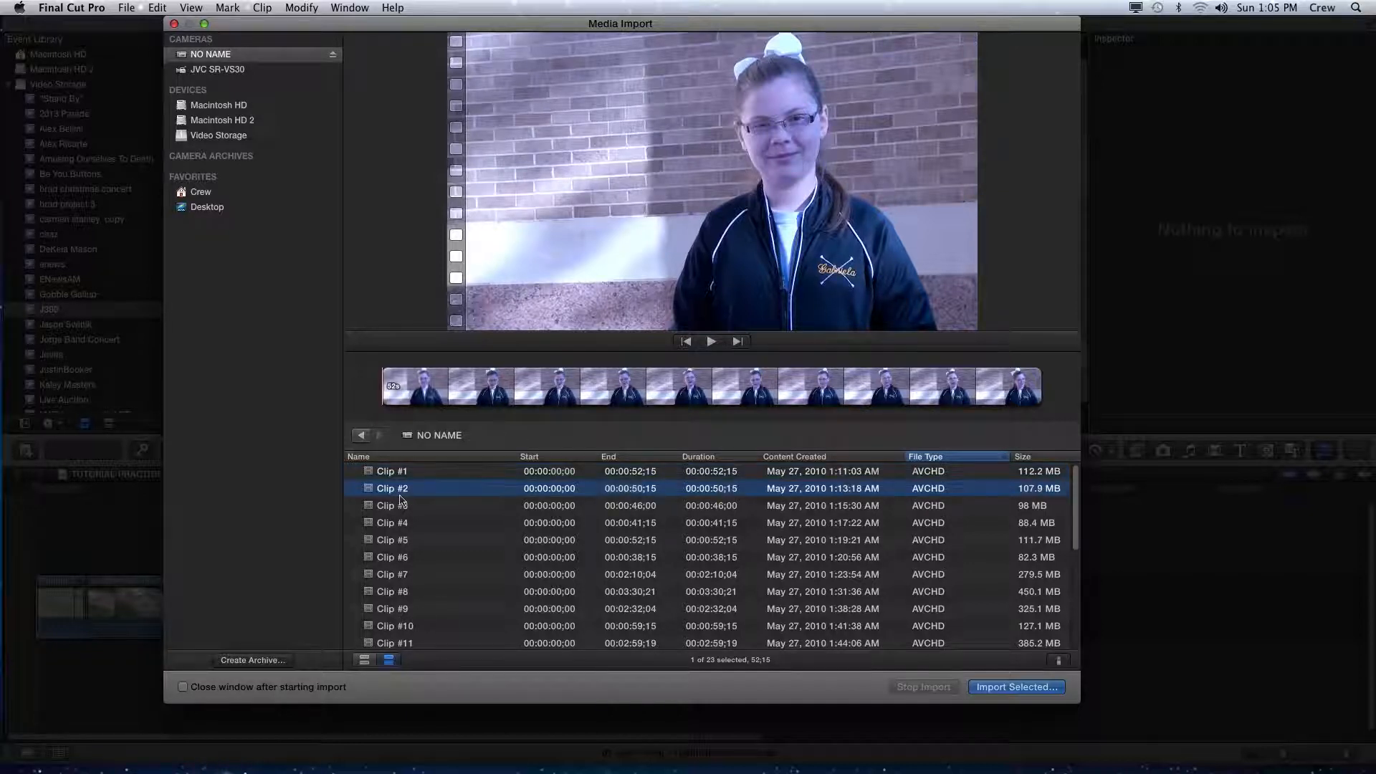
left_click(398, 523)
left_click(398, 540)
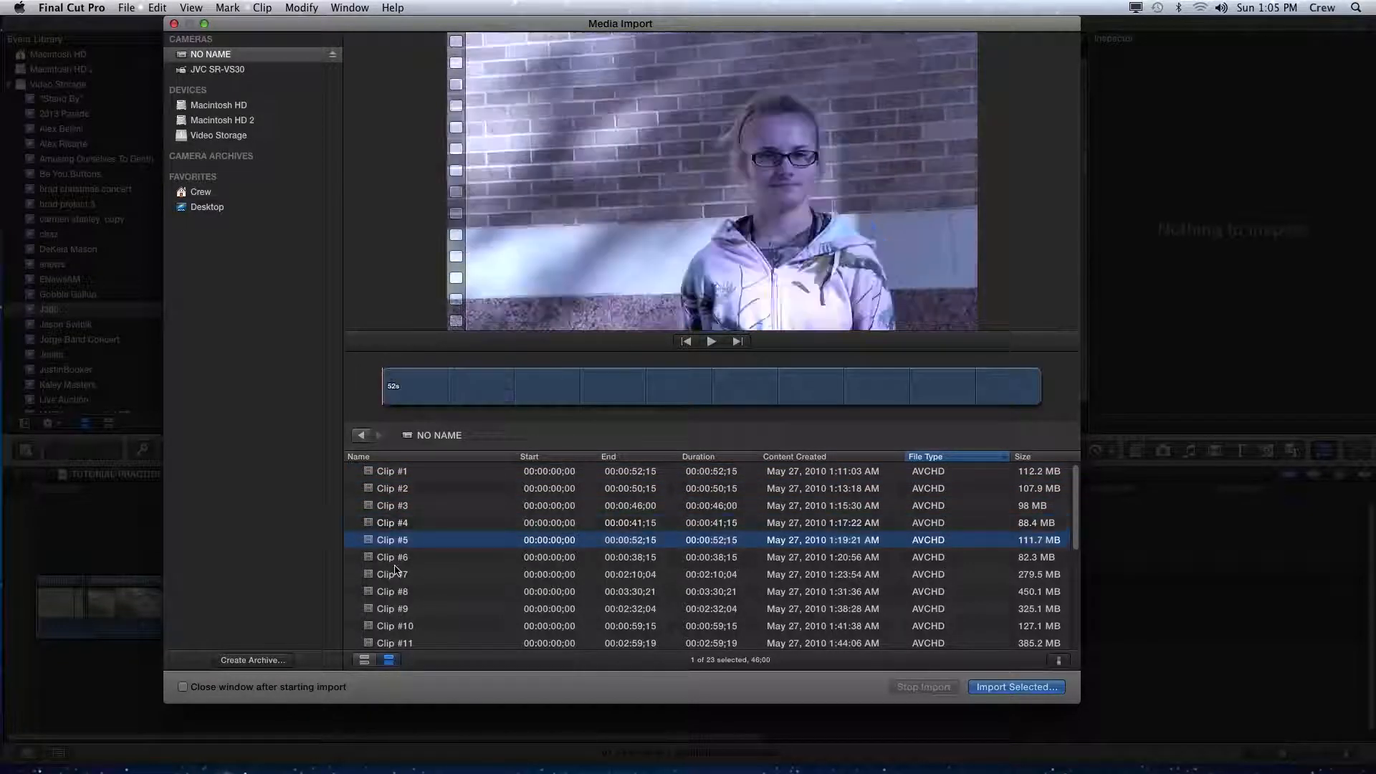
left_click(398, 574)
left_click(398, 591)
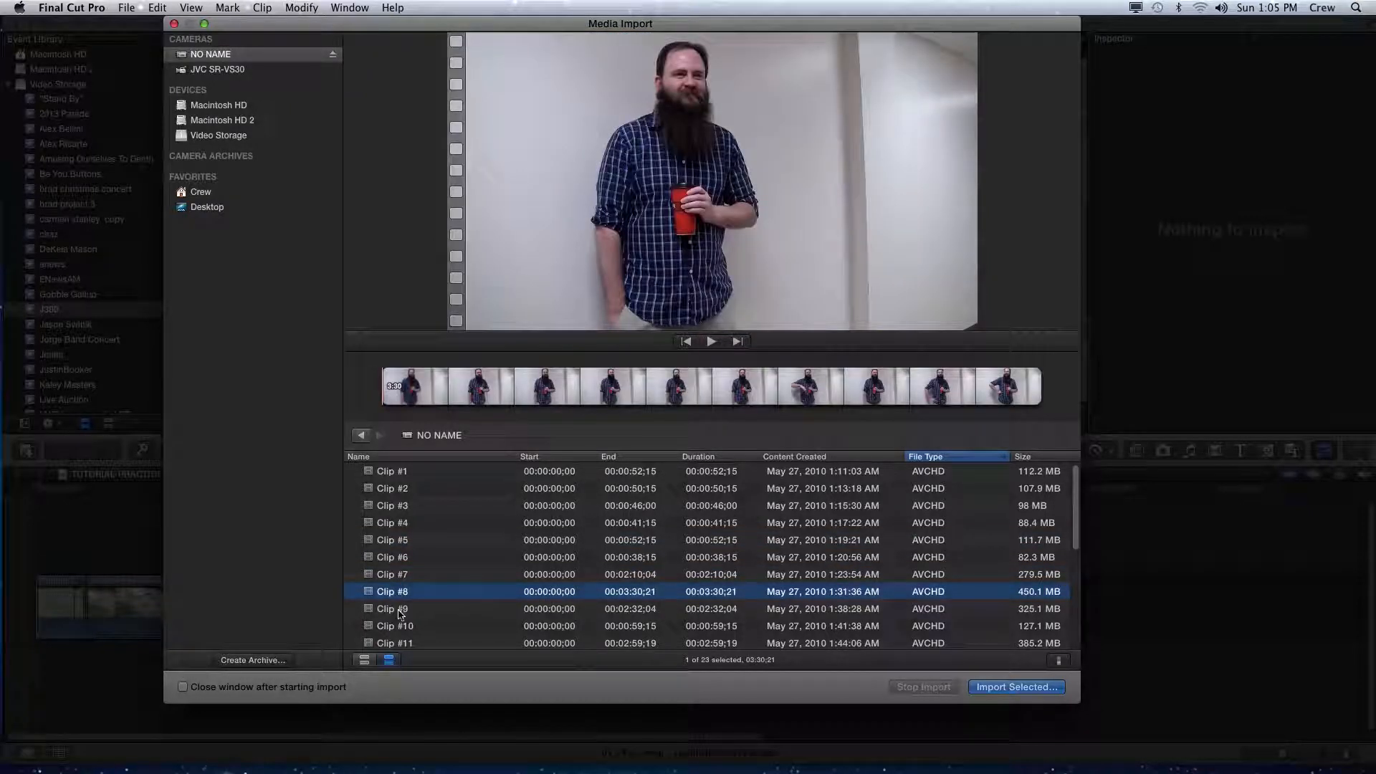
left_click(398, 608)
left_click(400, 625)
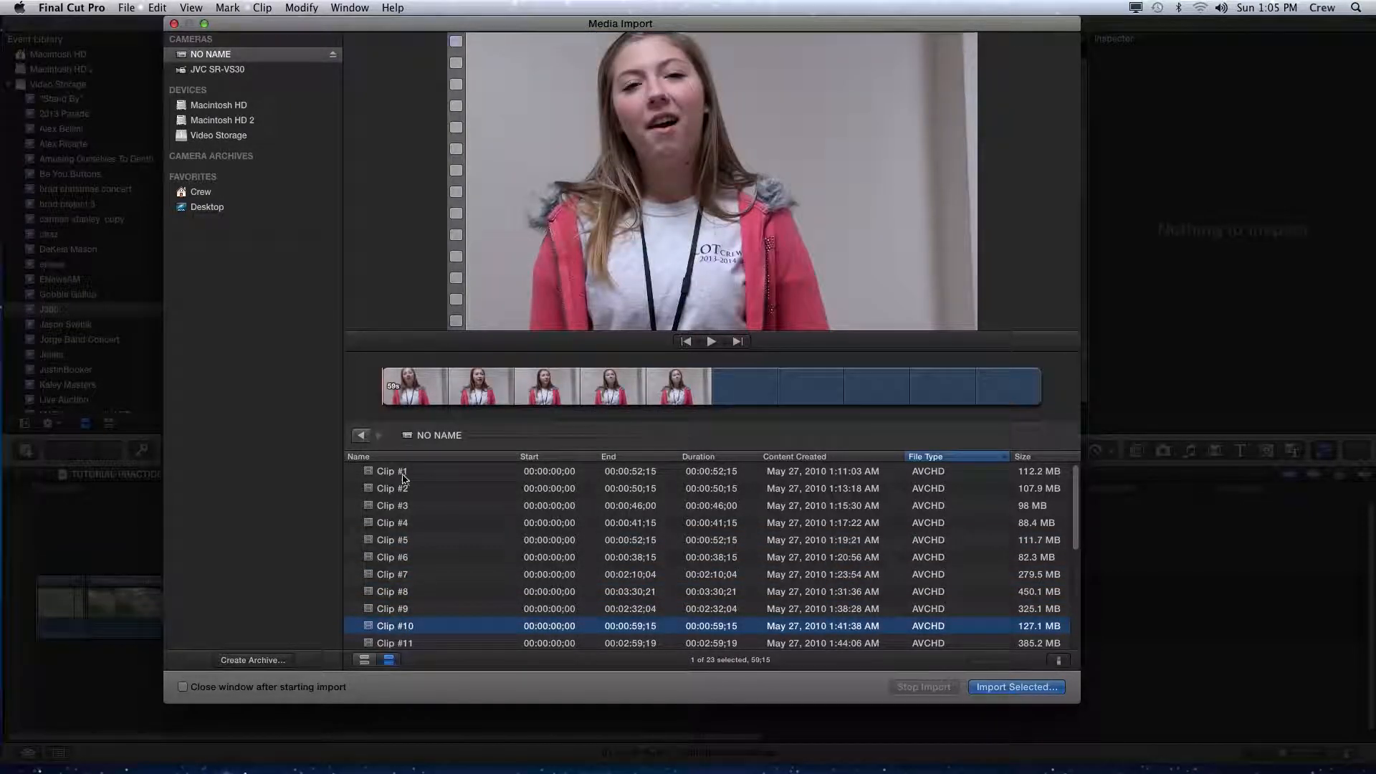
- Select the range of clips from Clip #1 to Clip #10
left_click(403, 471)
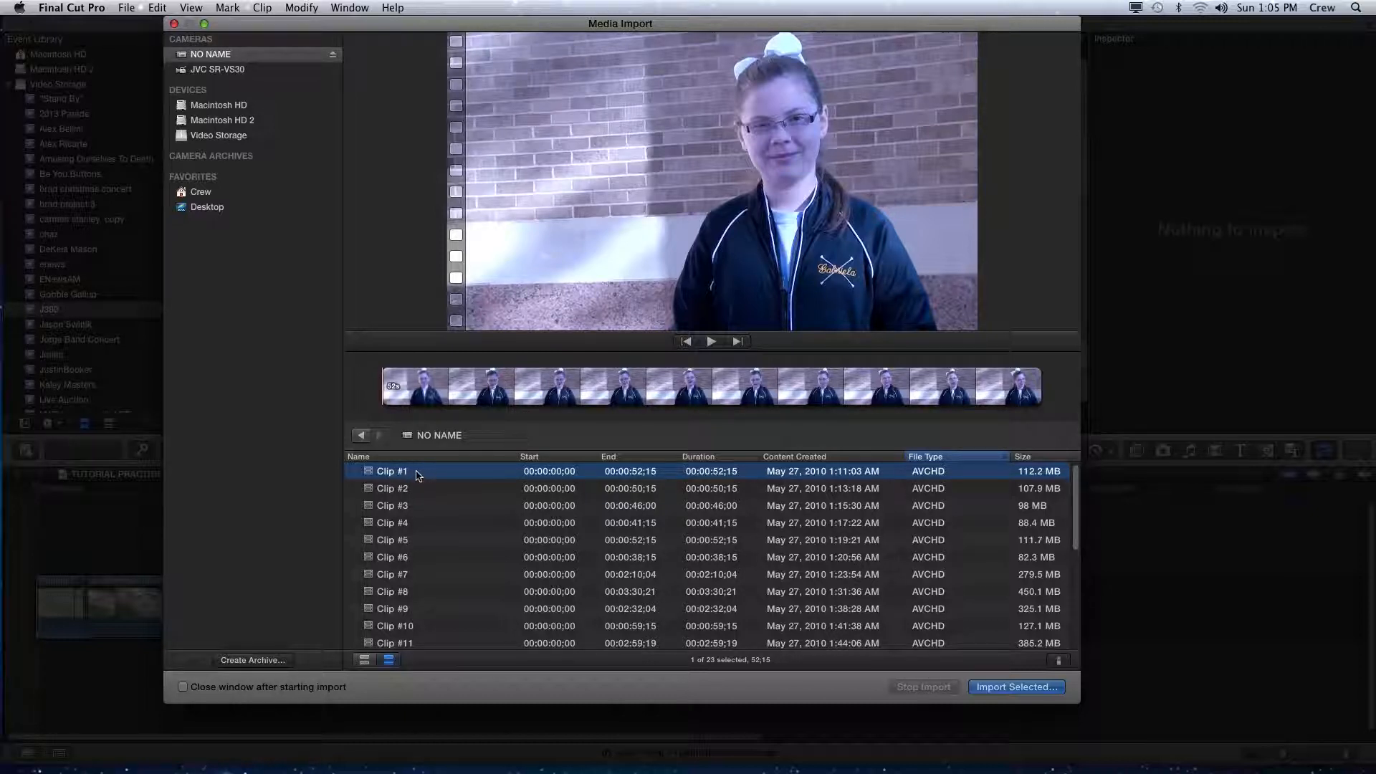
left_click(431, 627, "shift")
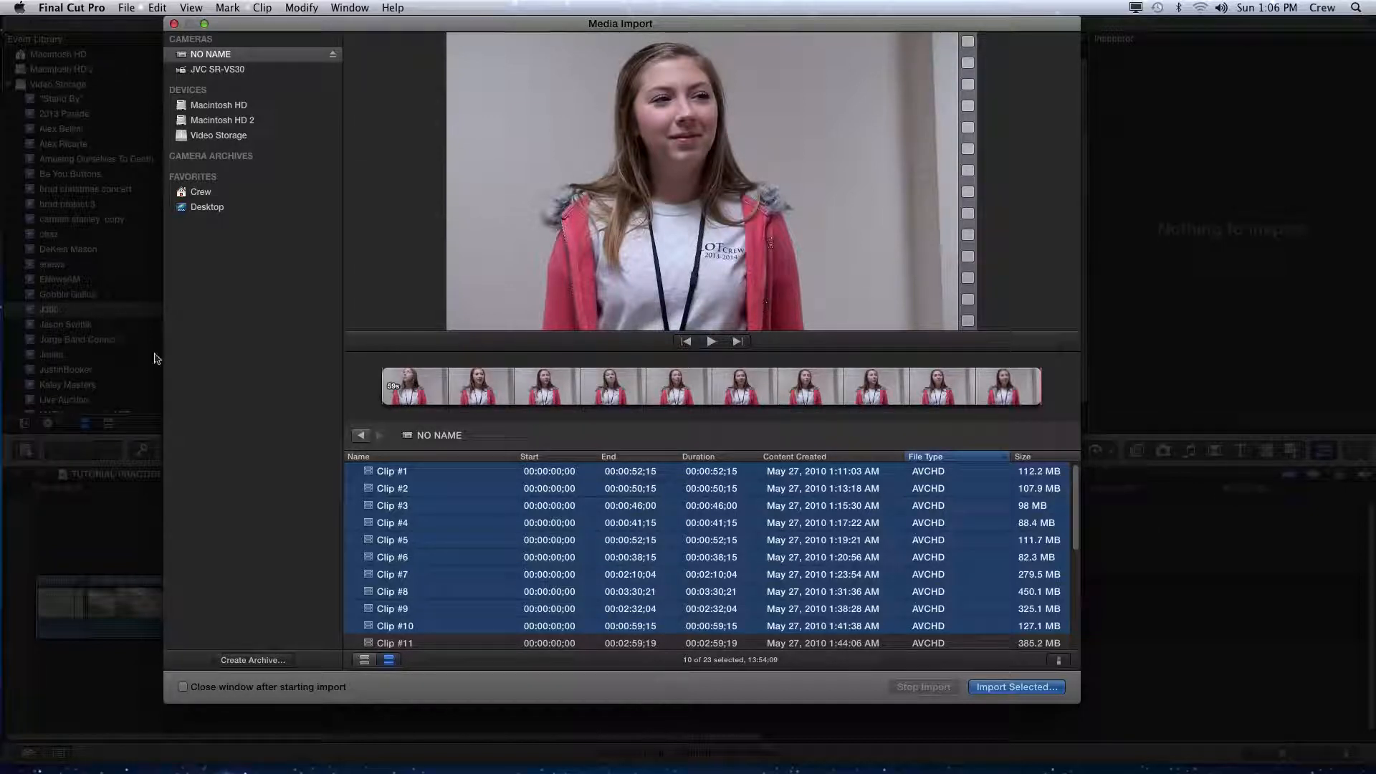
left_click(422, 478)
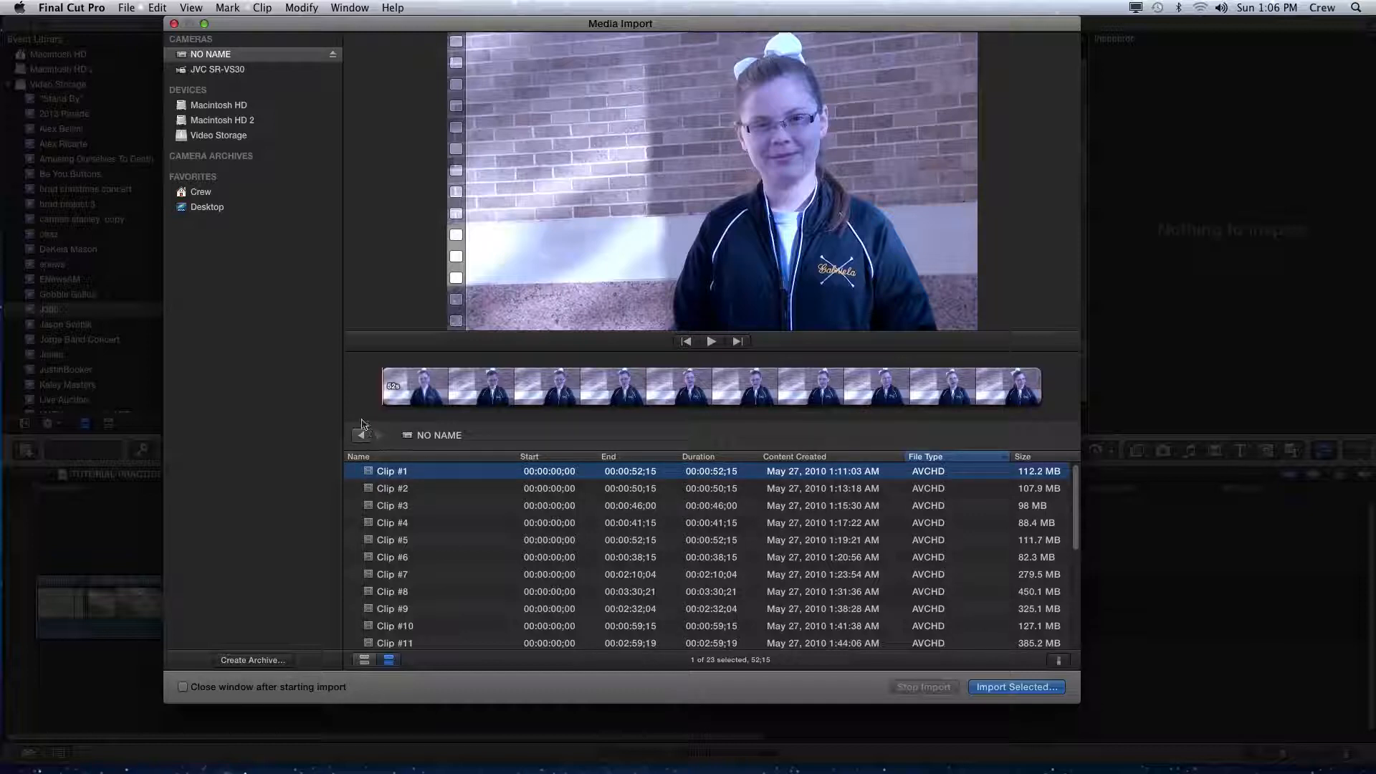
- Step through Clip #2 and Clip #3 to preview them
left_click(419, 492)
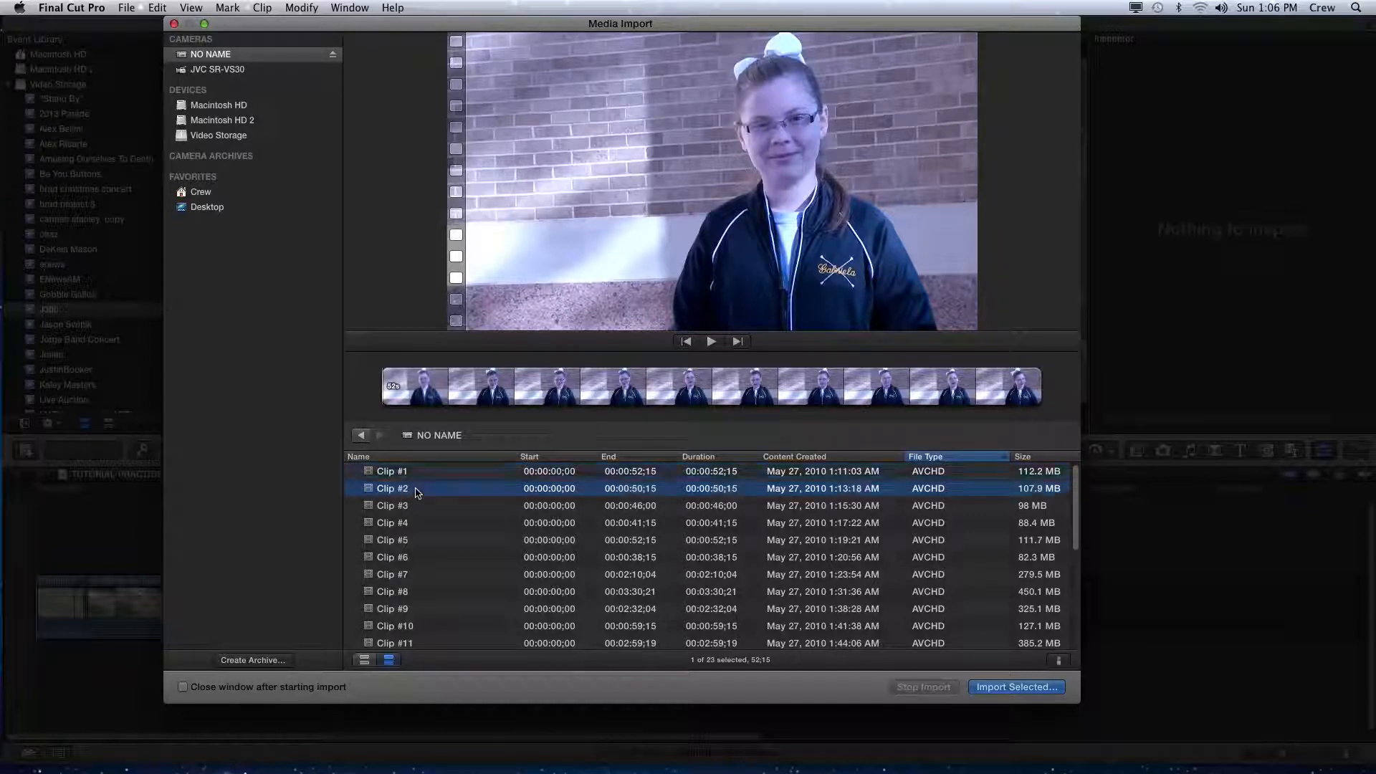
key("Down")
key("Down")
left_click(439, 504)
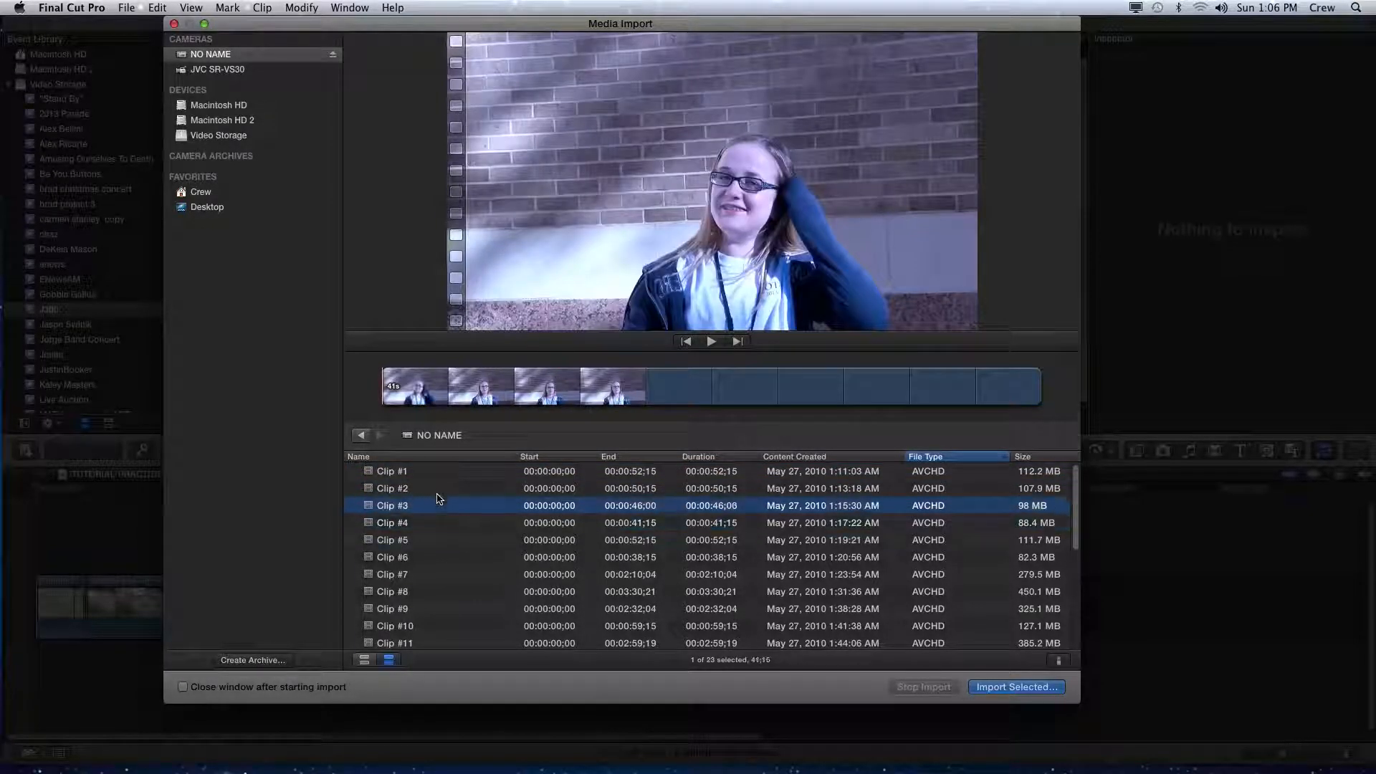
- Select several separate clips together, including Clip #2, #5, #6, #8, #10, #11 and #14
left_click(439, 495)
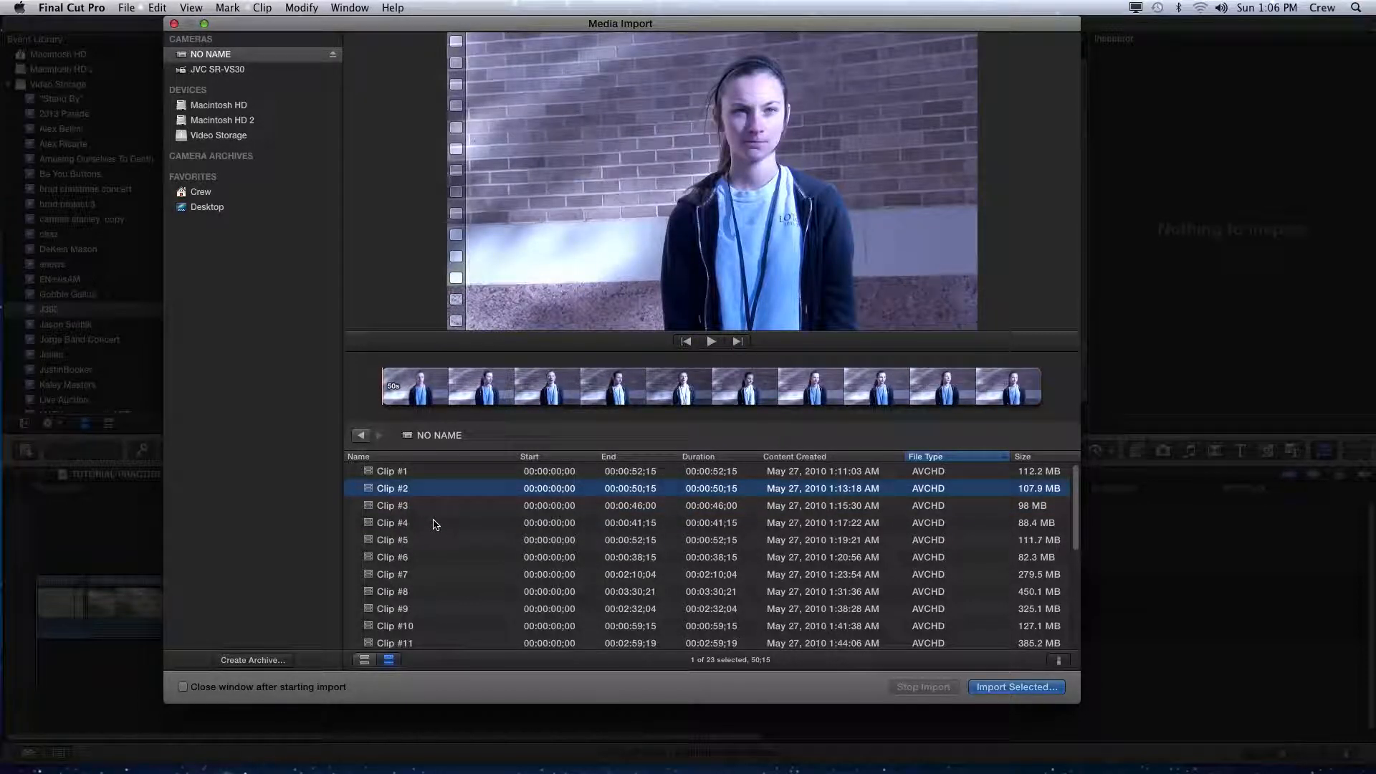
left_click(420, 546, "super")
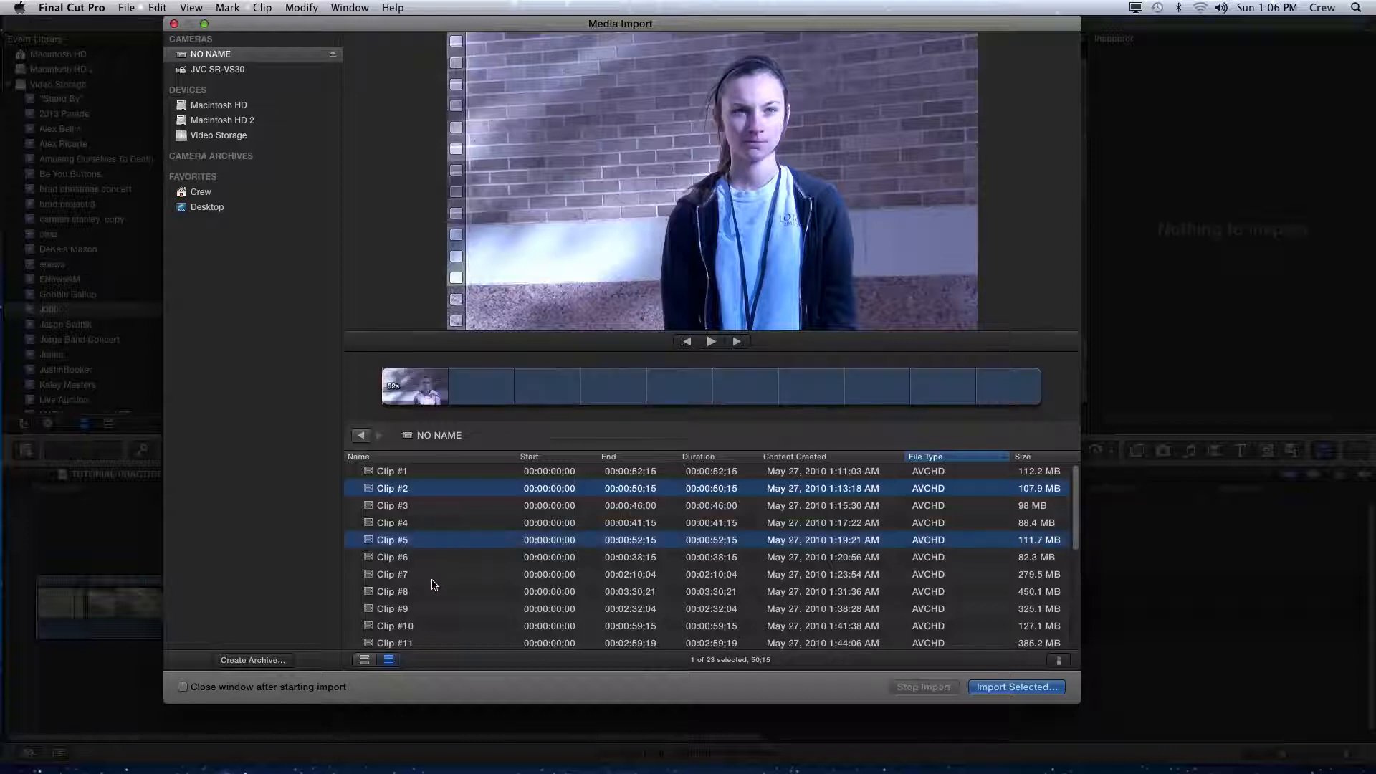
left_click(431, 597, "super")
left_click(454, 563, "super")
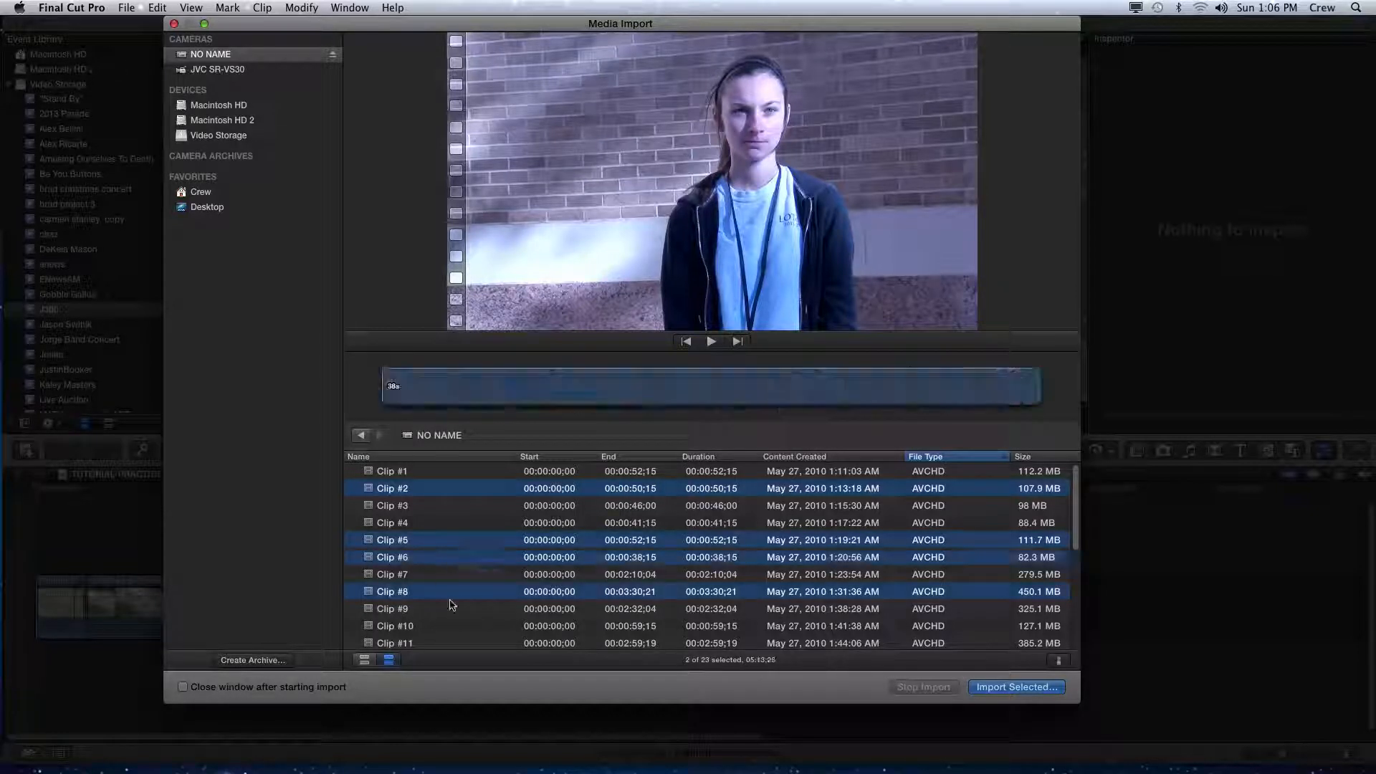
left_click(430, 643, "super")
left_click(430, 625, "super")
scroll(451, 595, "down", 5)
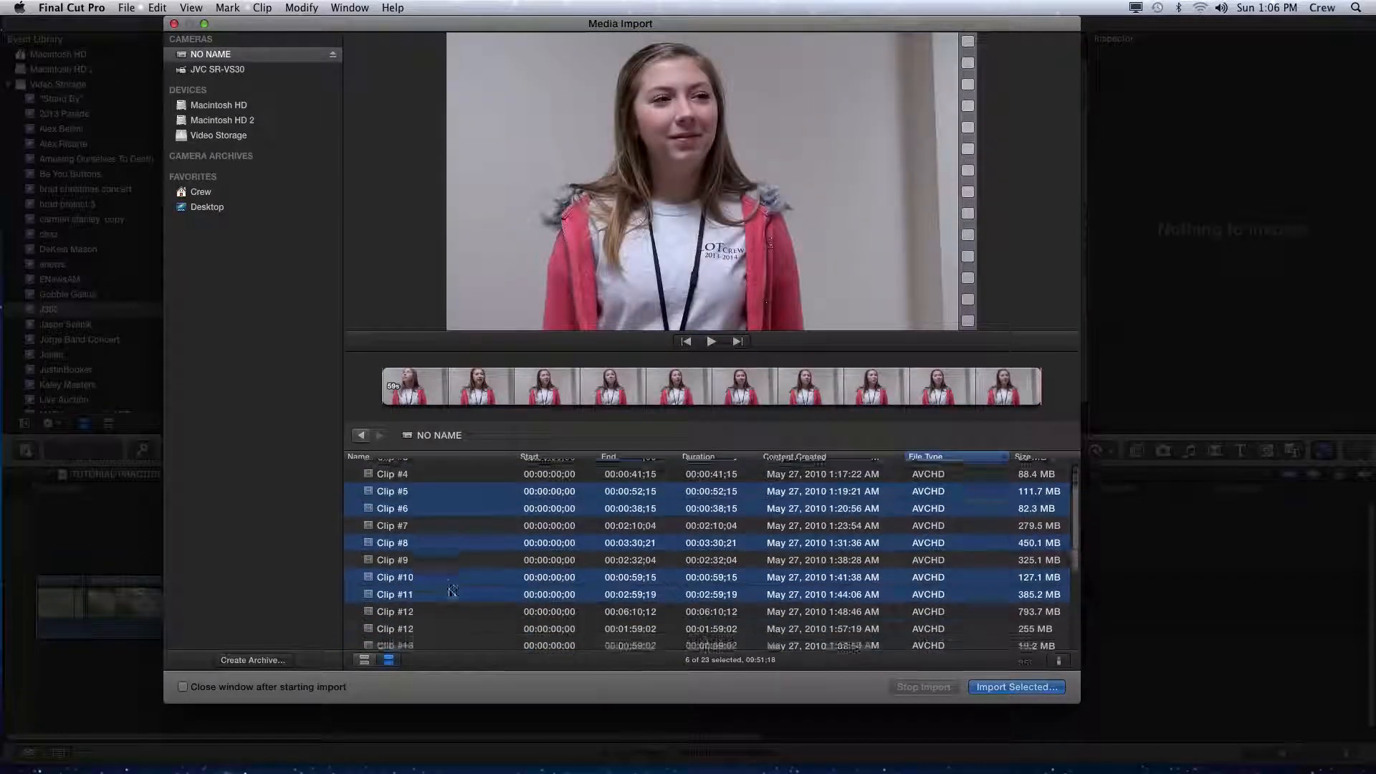
left_click(429, 617, "super")
left_click(429, 631, "super")
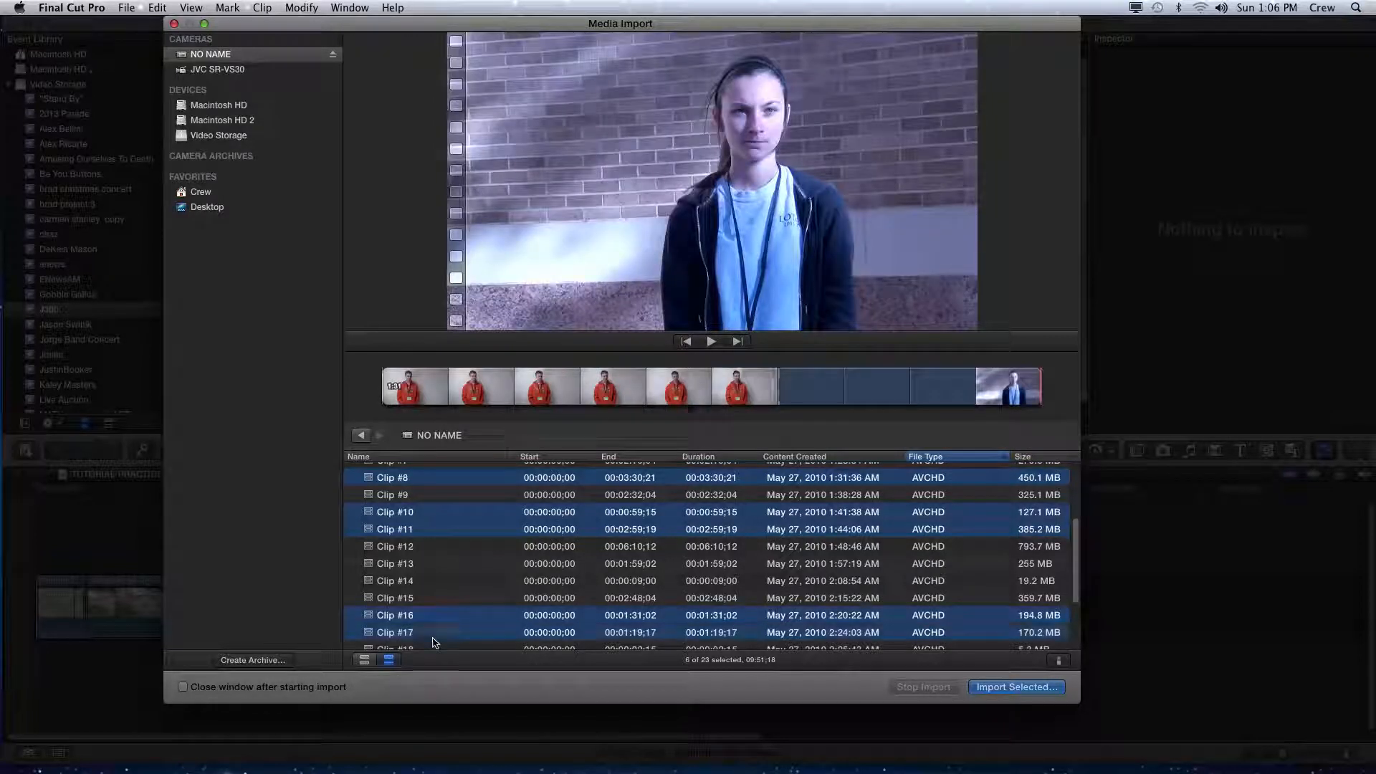
left_click(430, 581, "super")
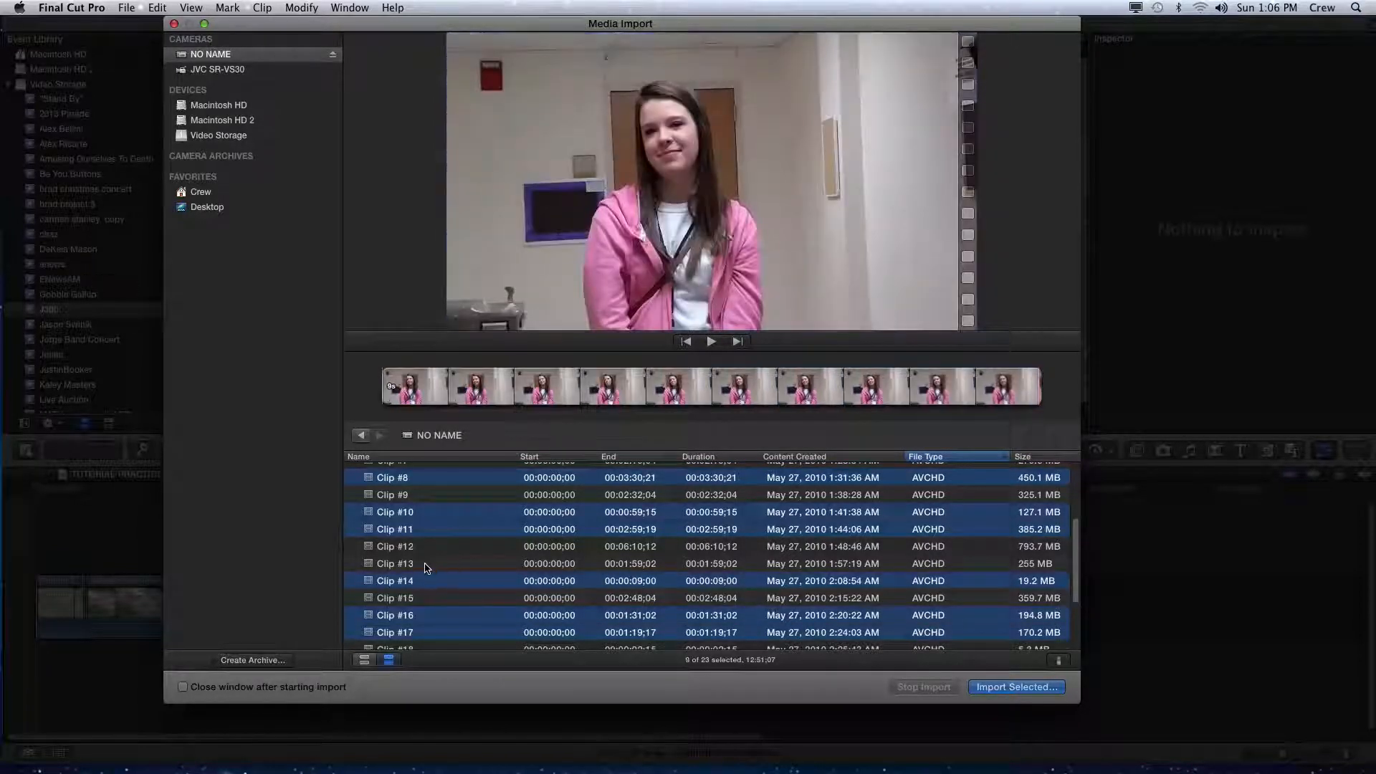
left_click(417, 547, "super")
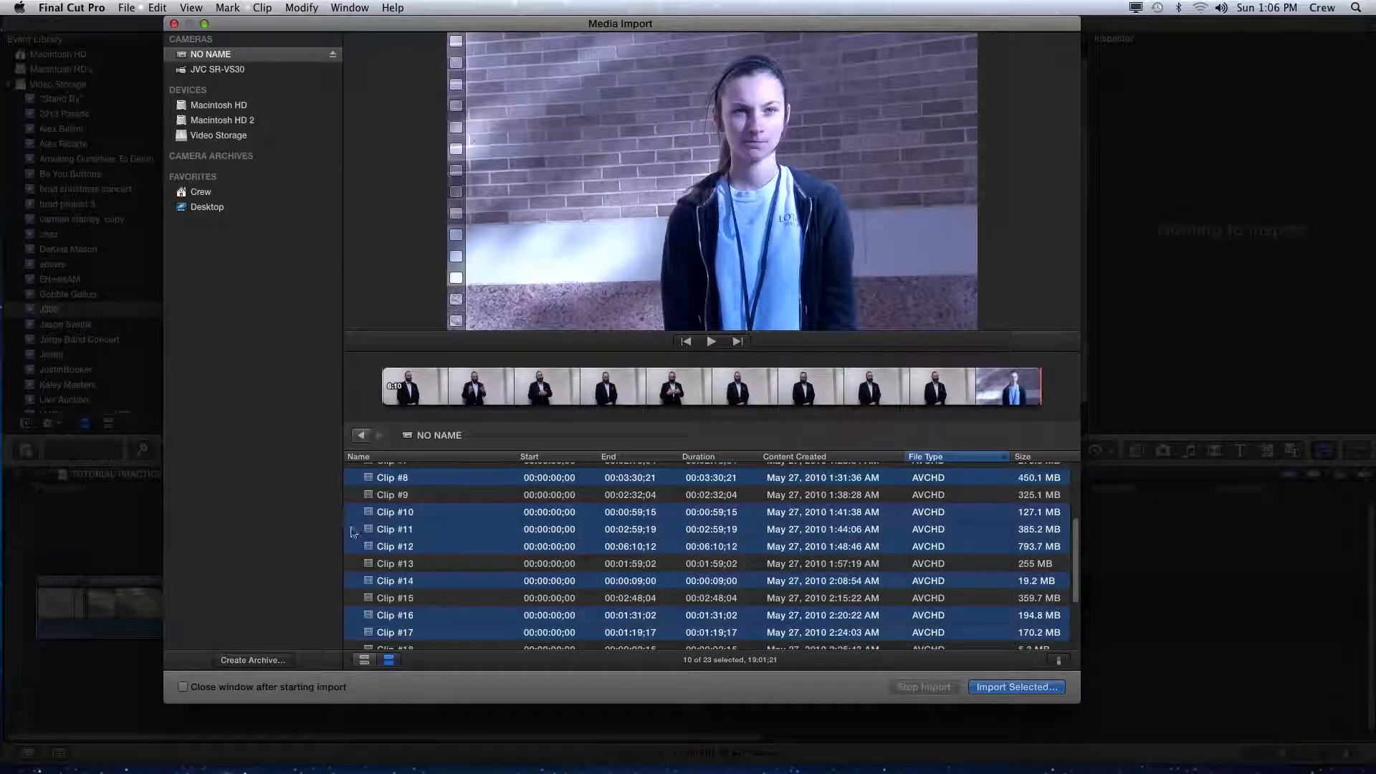
- Select Clip #12 alone to preview it and scroll through the clip list
left_click(405, 547)
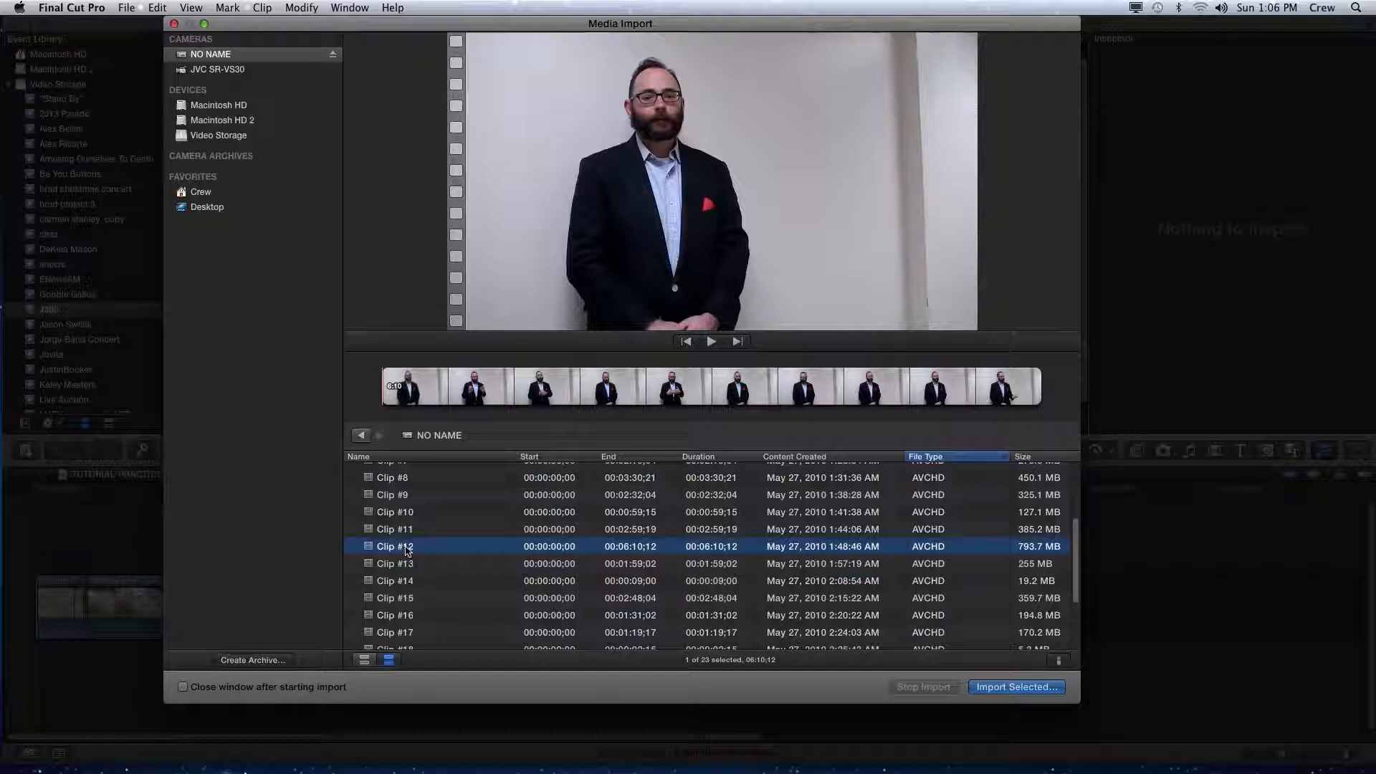
scroll(439, 532, "up", 4)
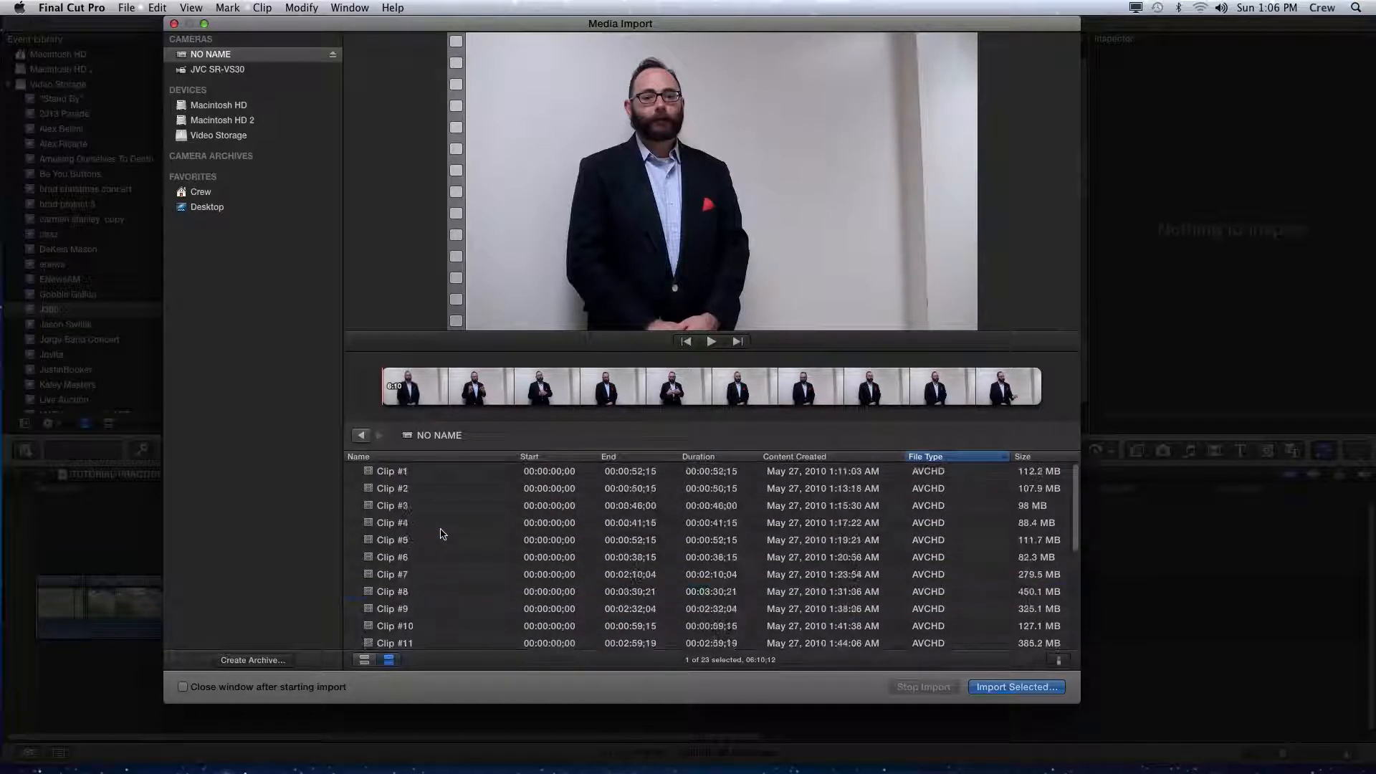
scroll(439, 534, "down", 5)
scroll(440, 534, "up", 4)
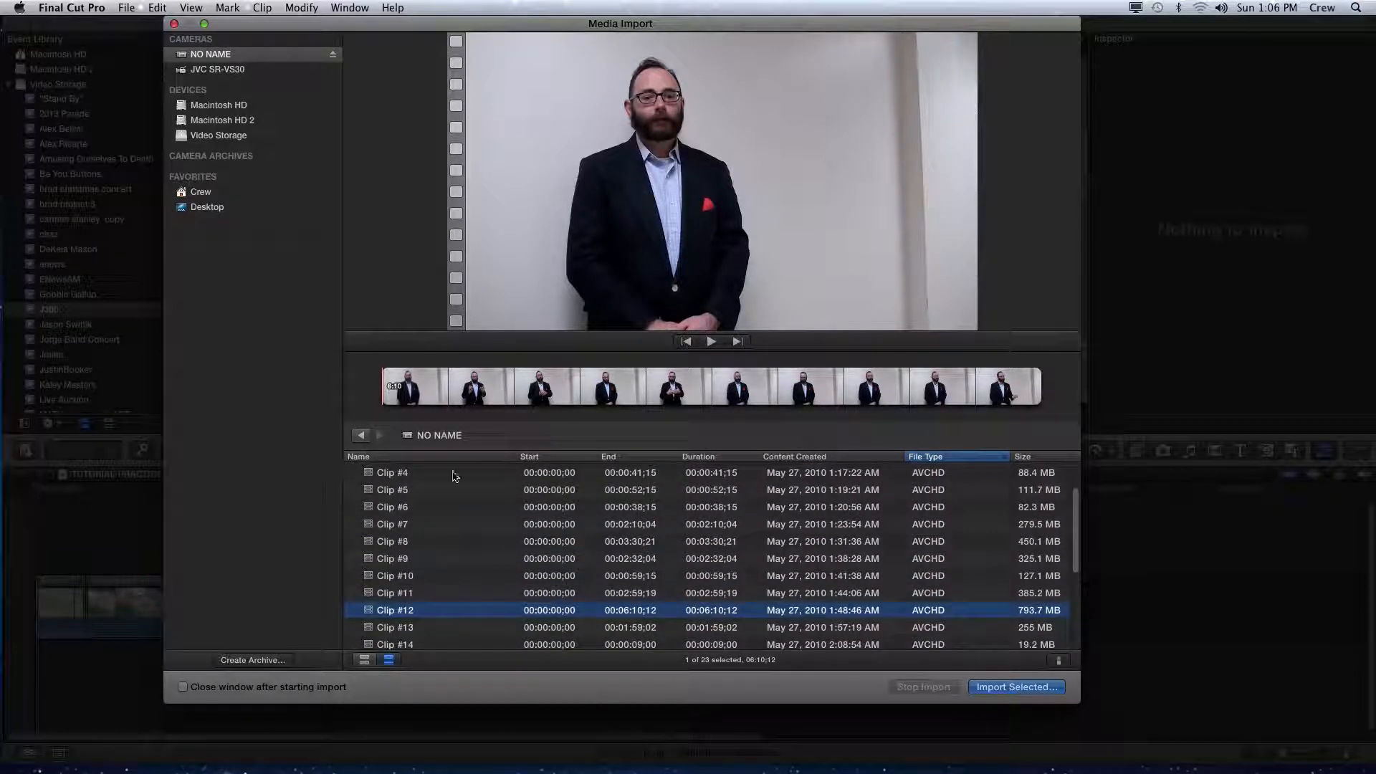
scroll(391, 487, "down", 2)
scroll(391, 487, "up", 2)
- Select Clip #1, #3, #5, #8, #10, #11 and #13 together
left_click(401, 473)
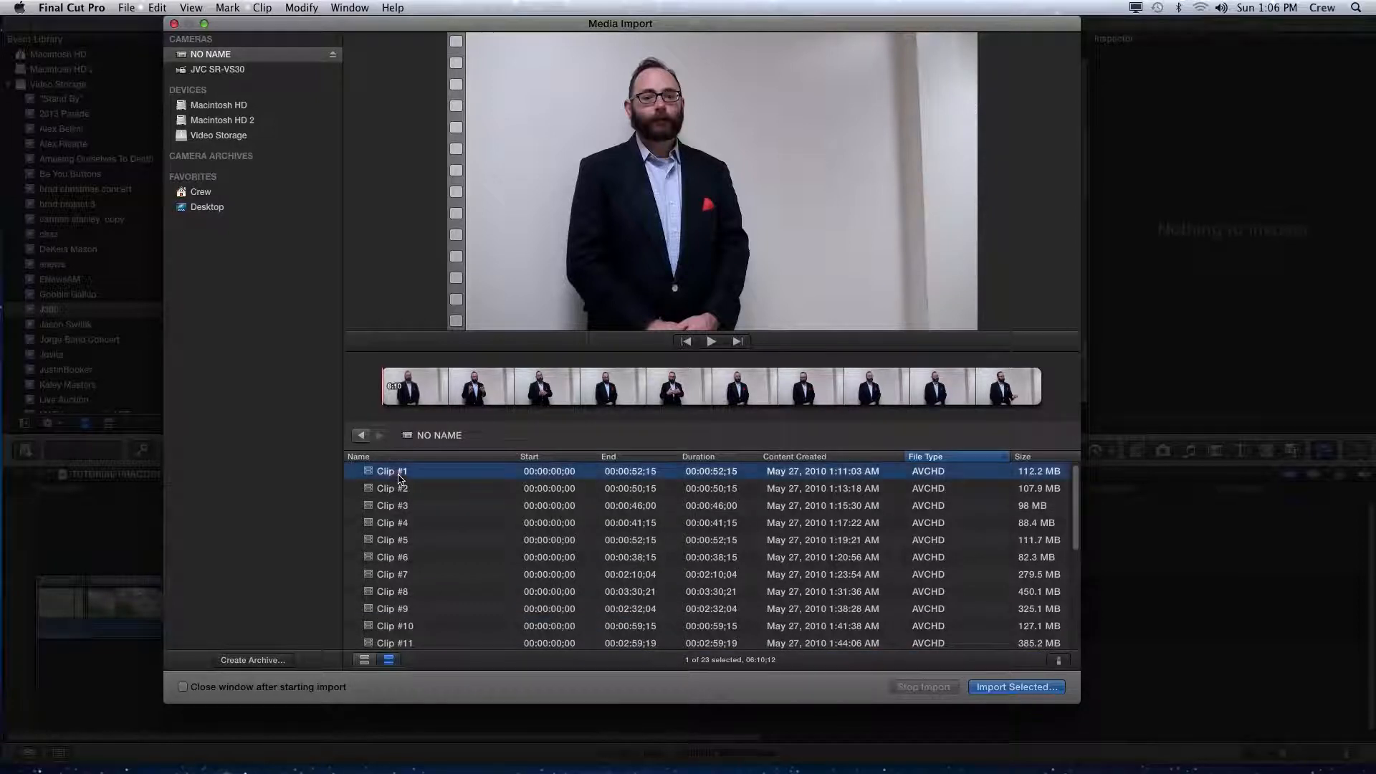
left_click(404, 506, "super")
left_click(404, 539, "super")
left_click(404, 591, "super")
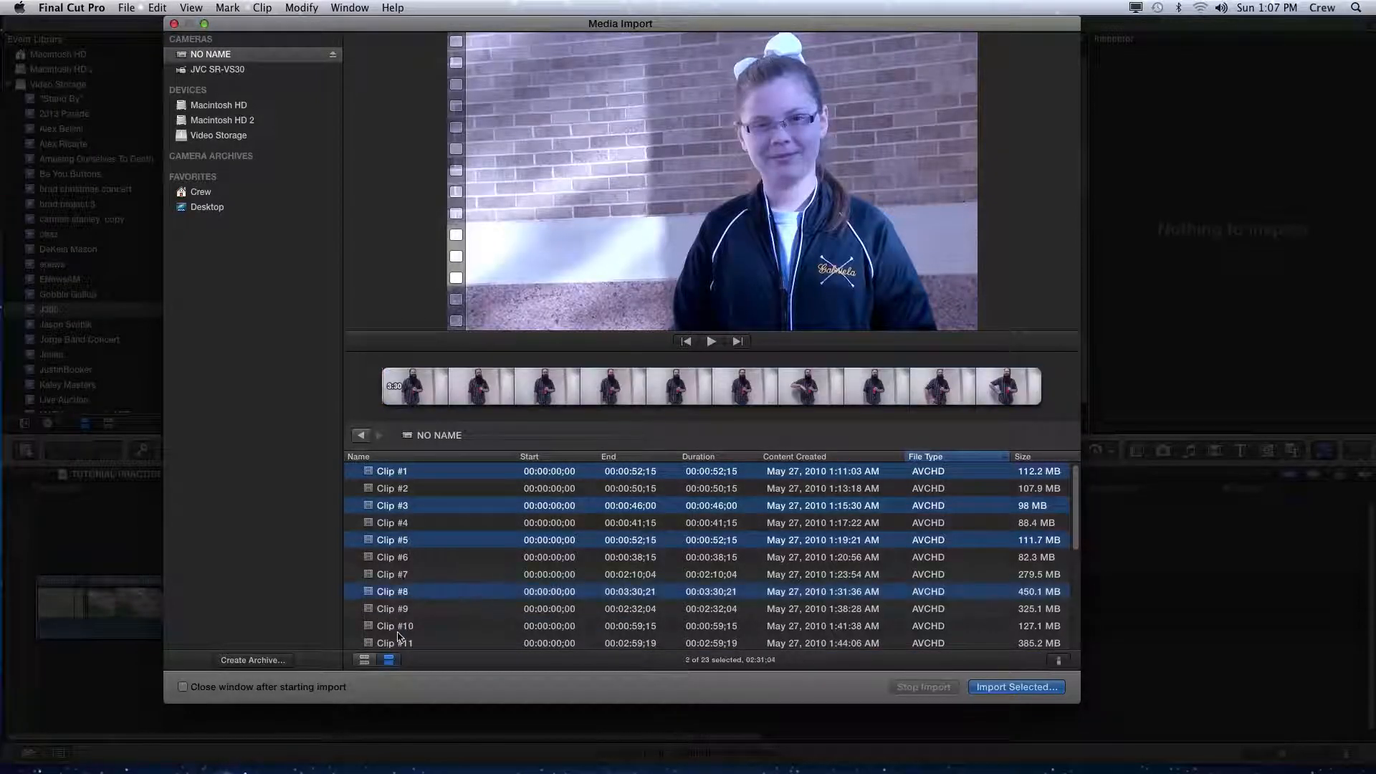
left_click(402, 643, "super")
scroll(409, 610, "down", 3)
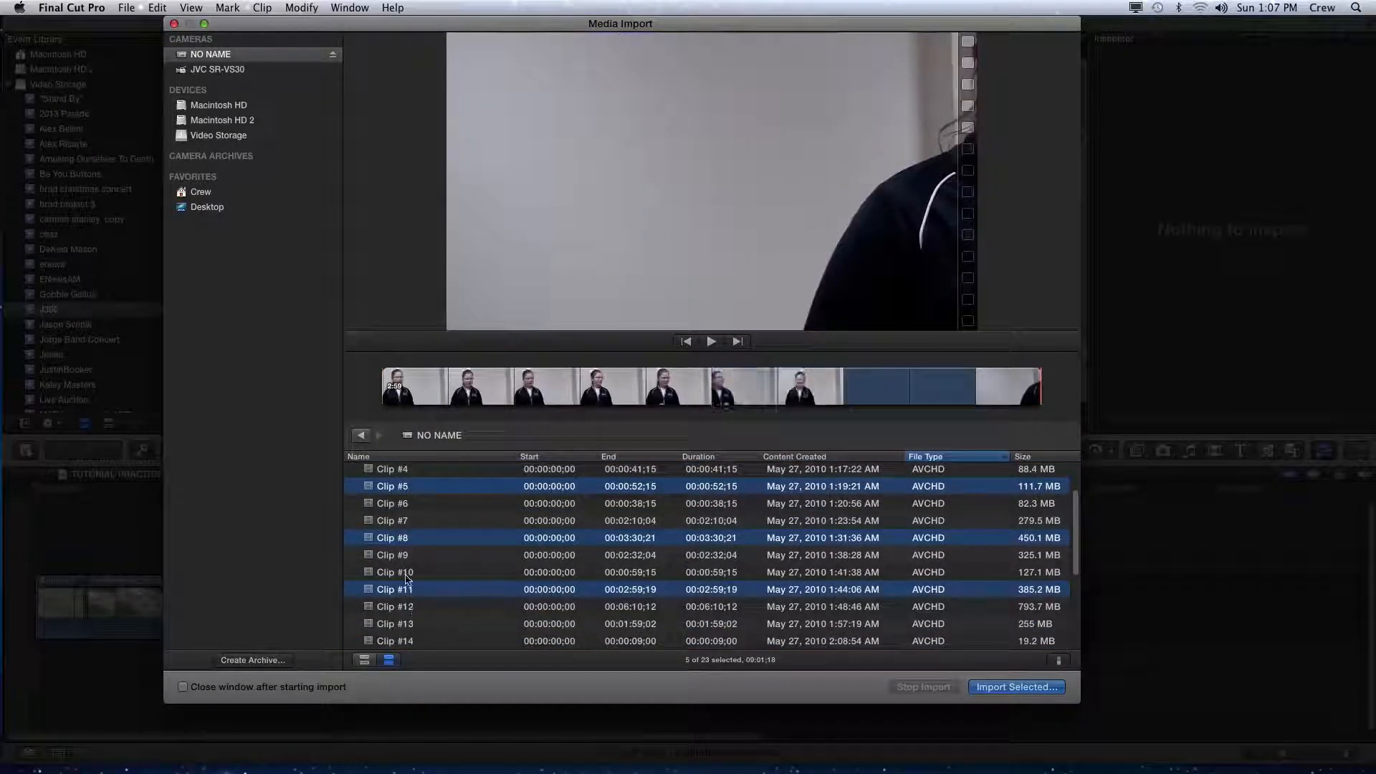
left_click(405, 573, "super")
left_click(406, 624, "super")
left_click(407, 609, "super")
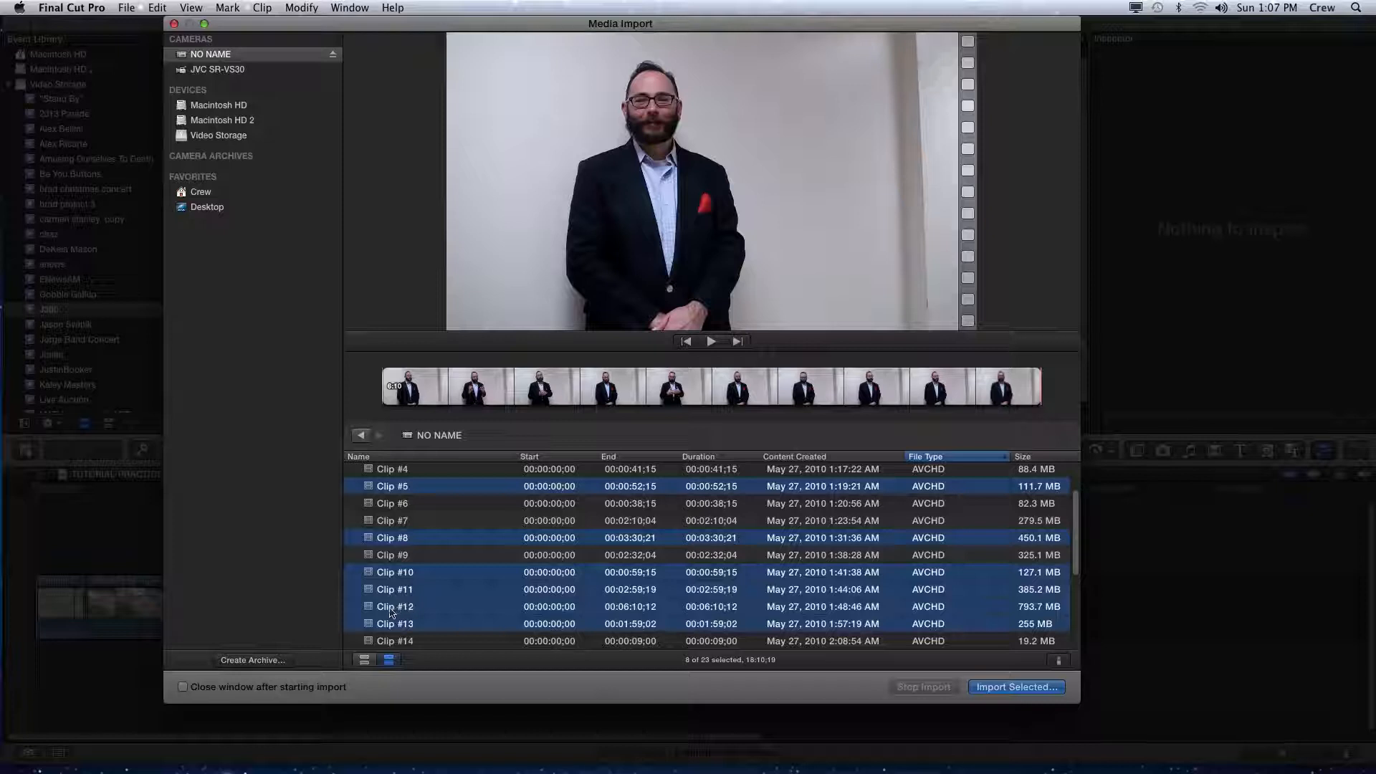
left_click(420, 611, "super")
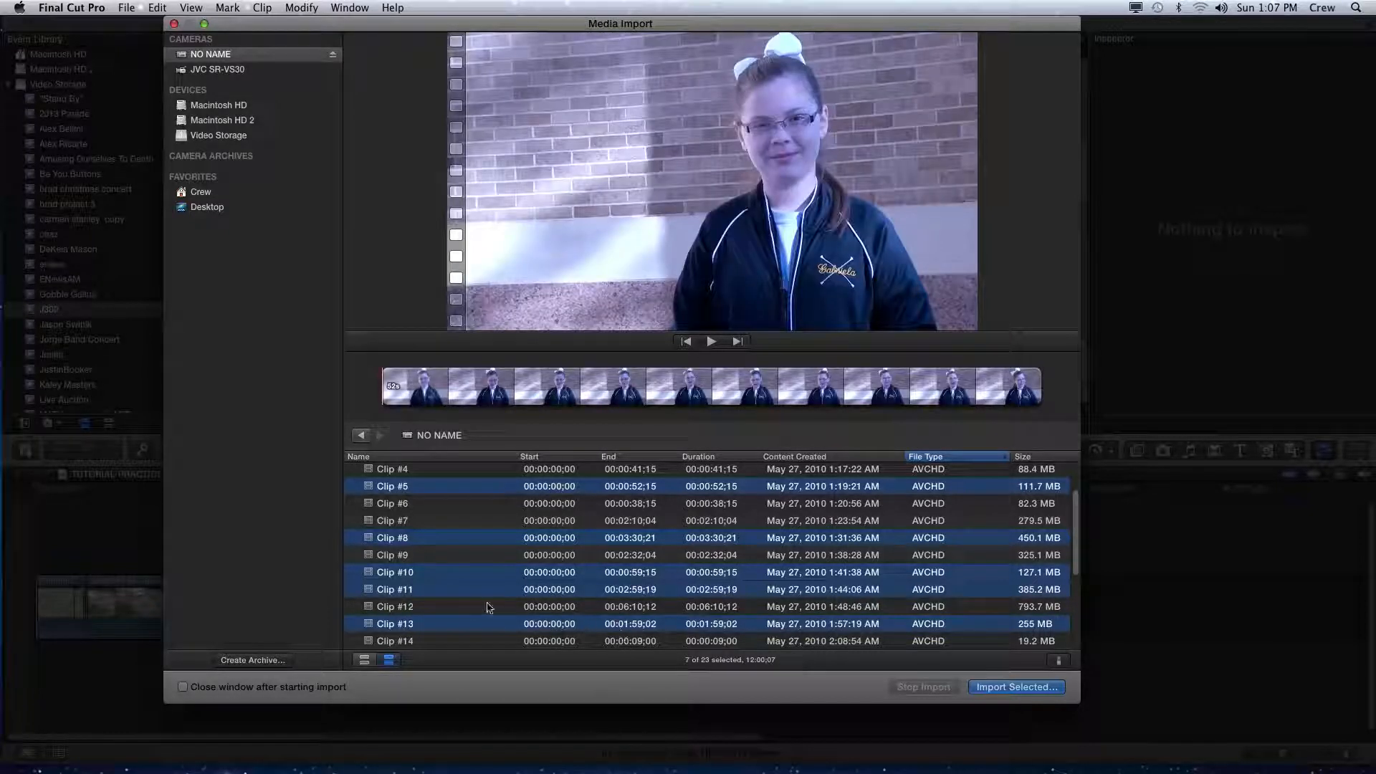
left_click(435, 610, "super")
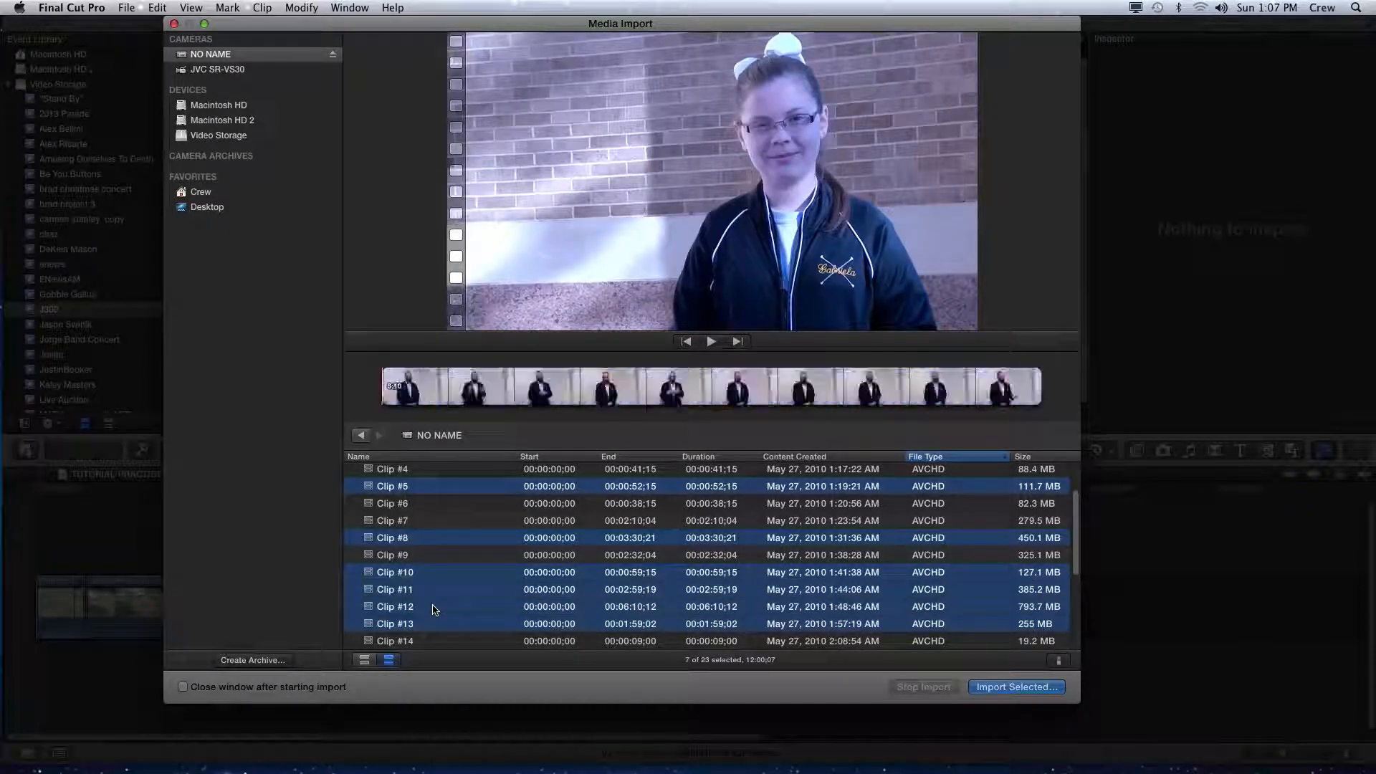
- Open the import options, cancel them, and toggle Clip #12 in the selection
key("Return")
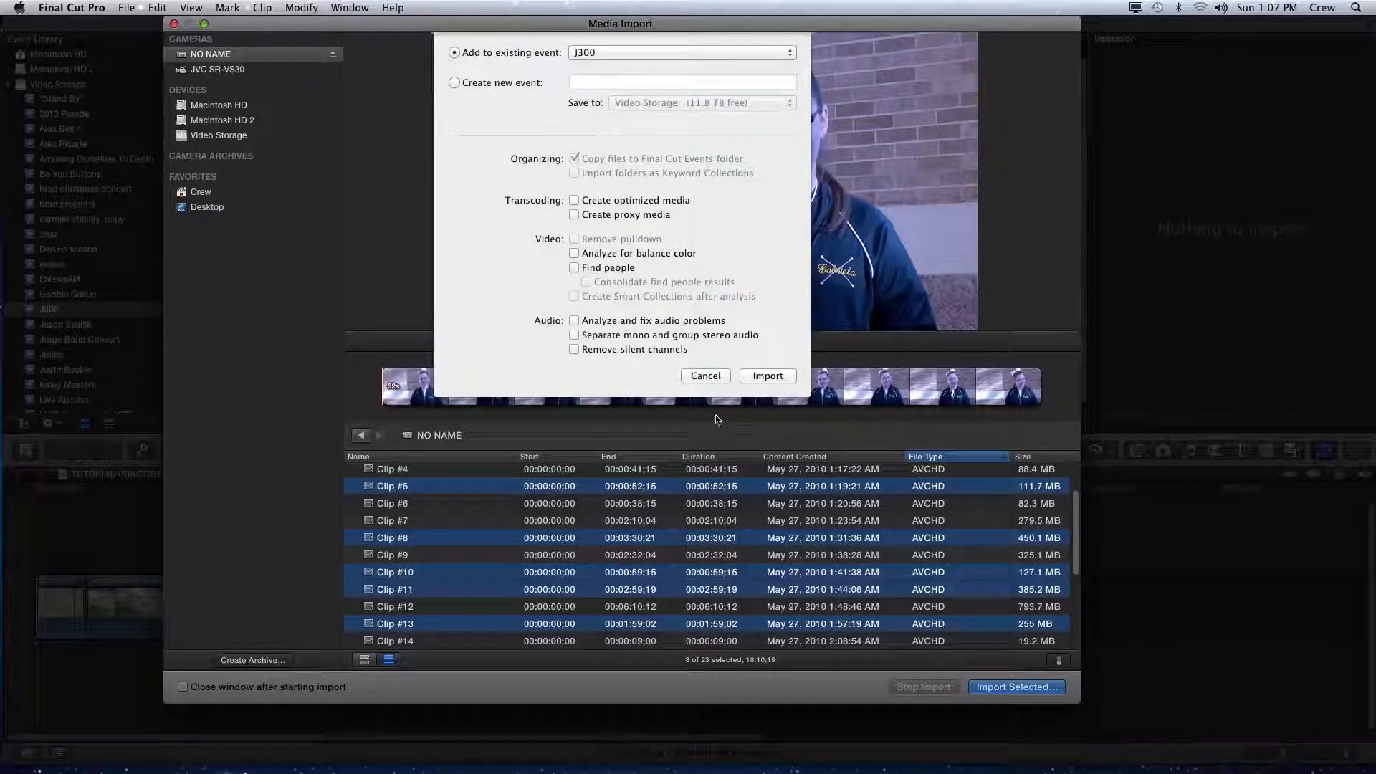
left_click(704, 377)
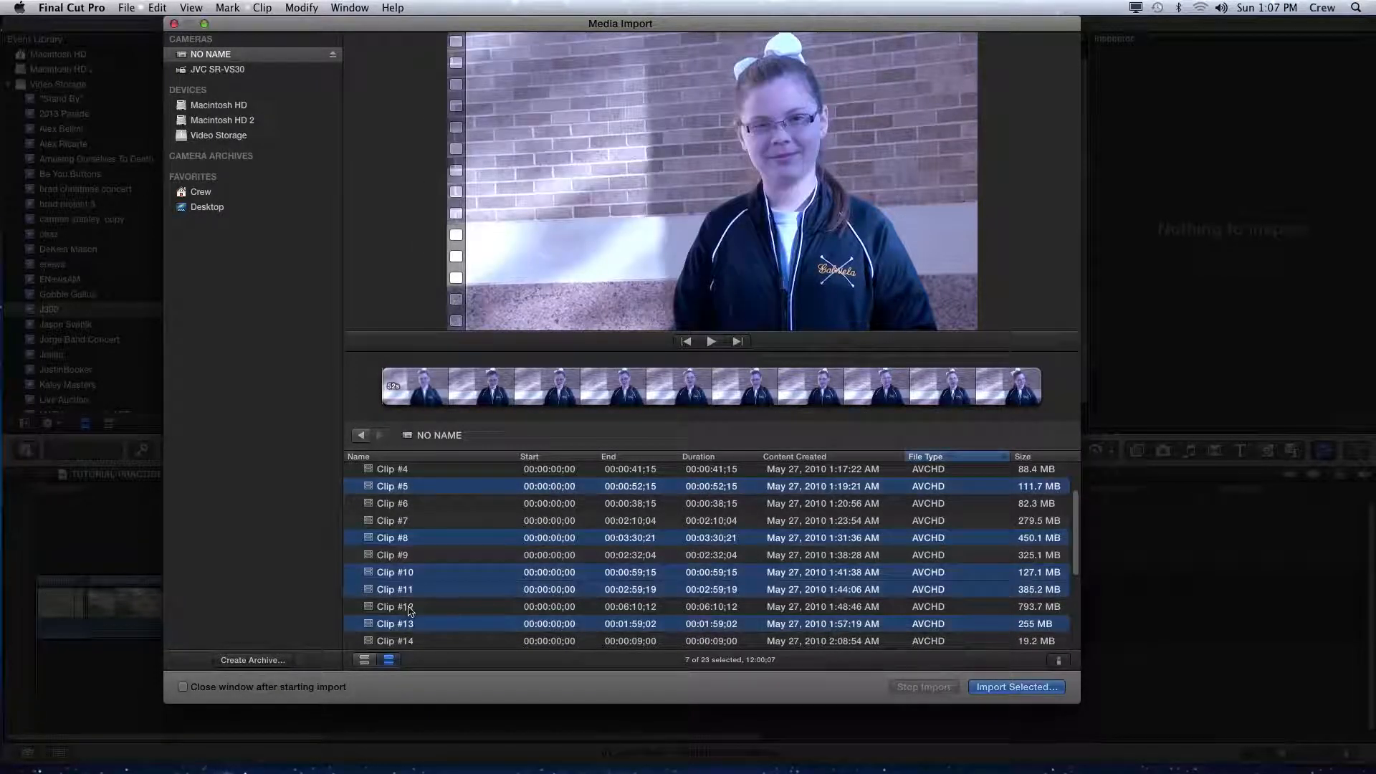
left_click(405, 607, "super")
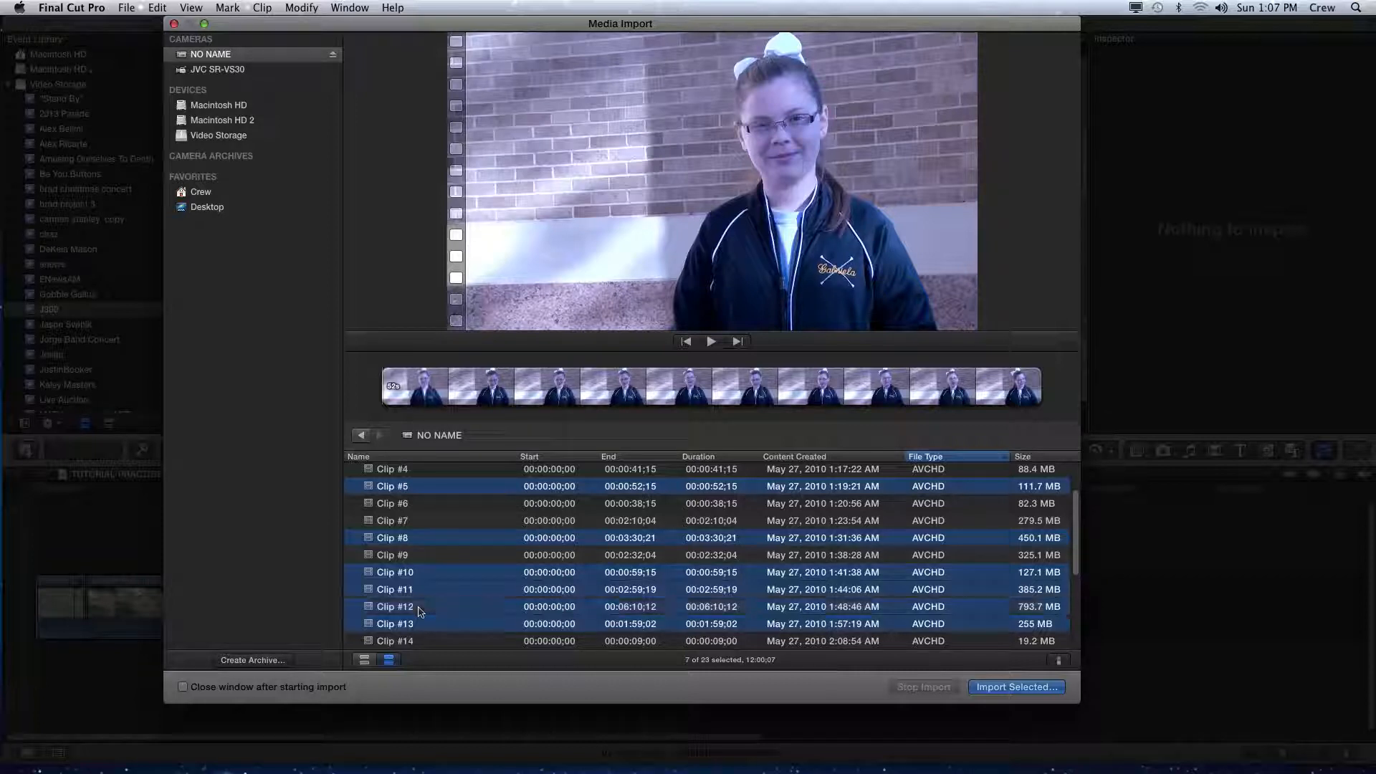
left_click(422, 610, "super")
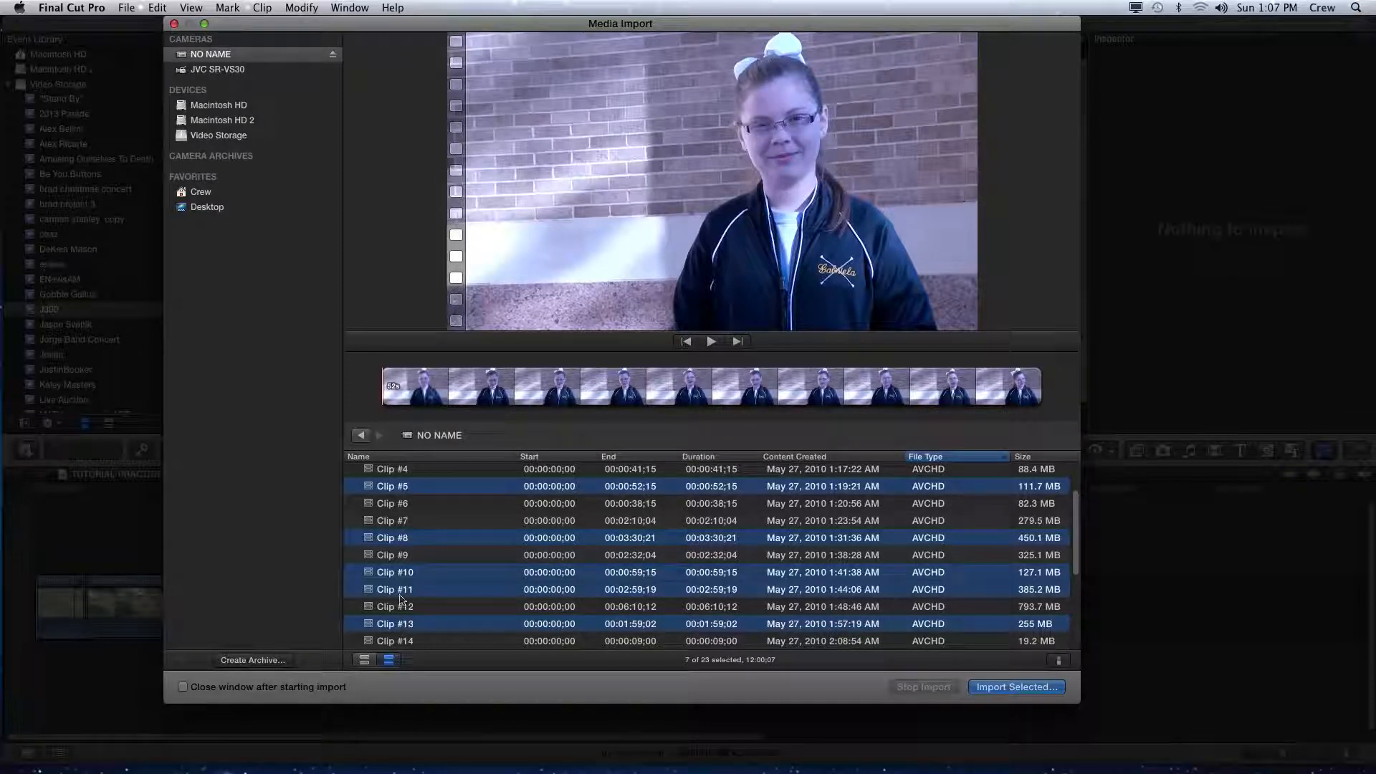
- Preview Clip #6, Clip #1 and Clip #3, then select Clip #1, Clip #3 and Clip #5 together
left_click(418, 505)
scroll(415, 521, "up", 3)
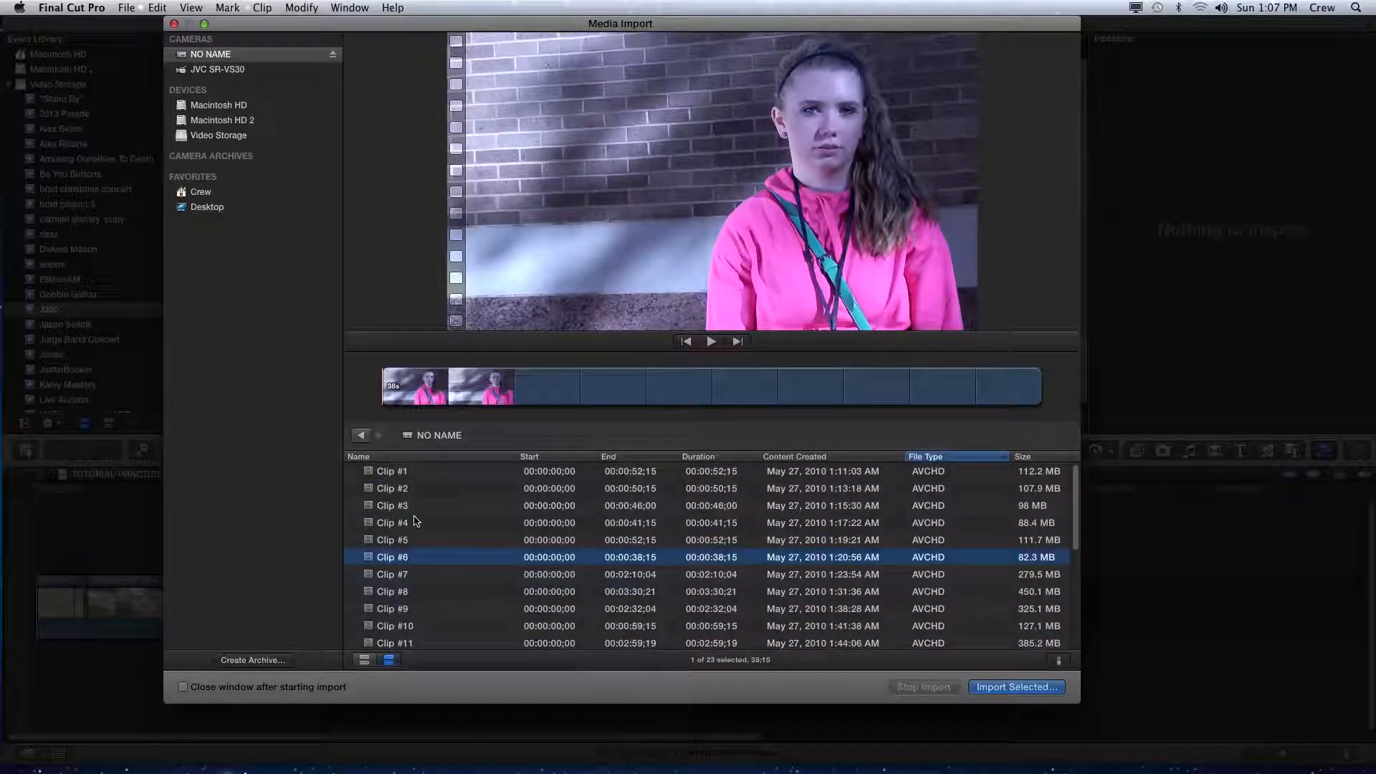
left_click(423, 476)
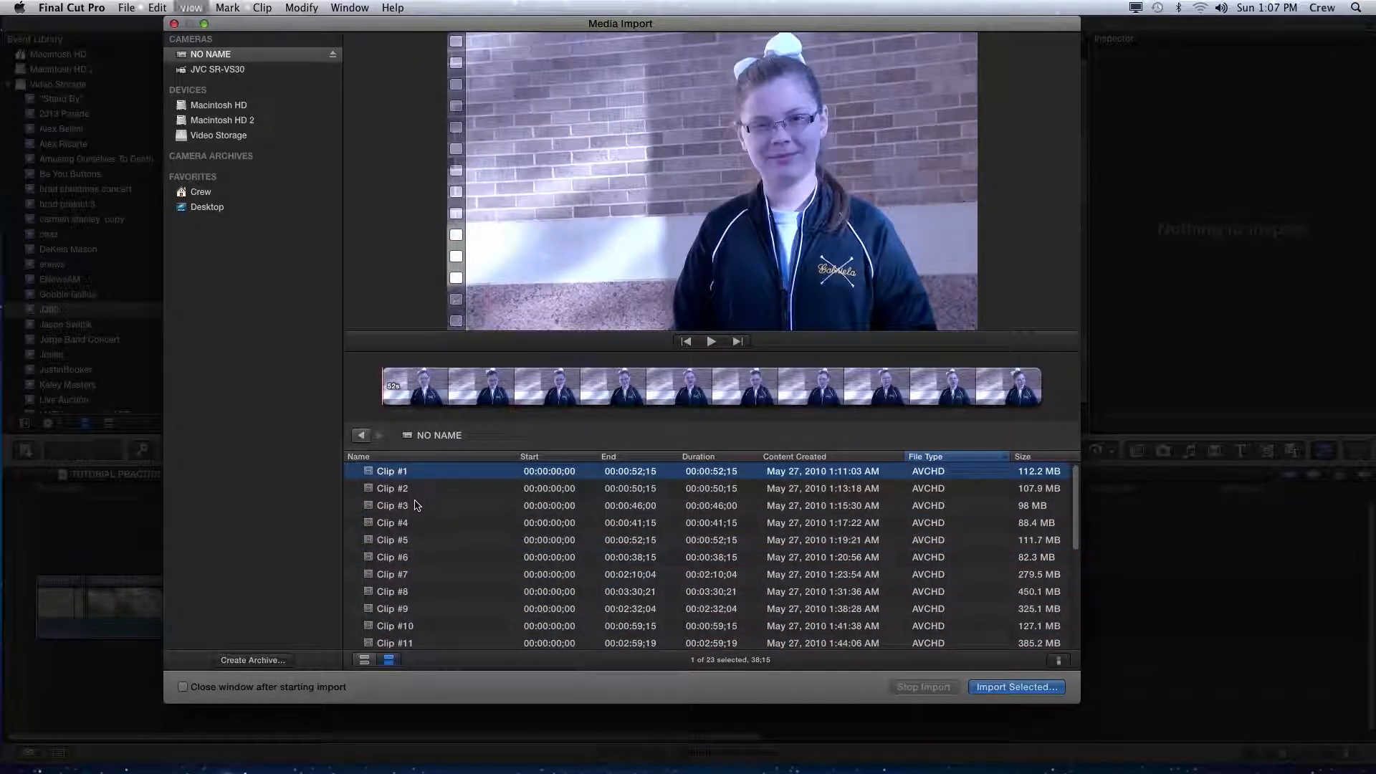
left_click(417, 505)
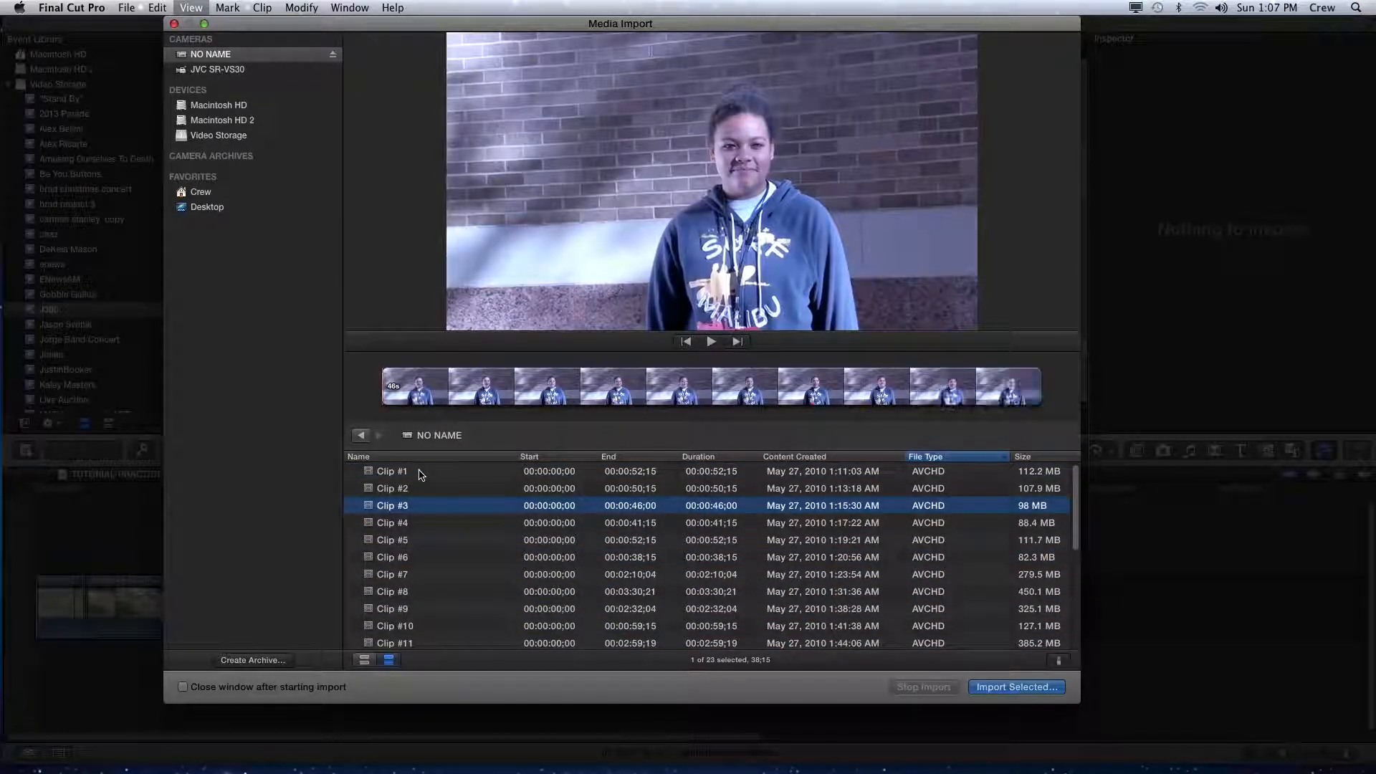
left_click(413, 476)
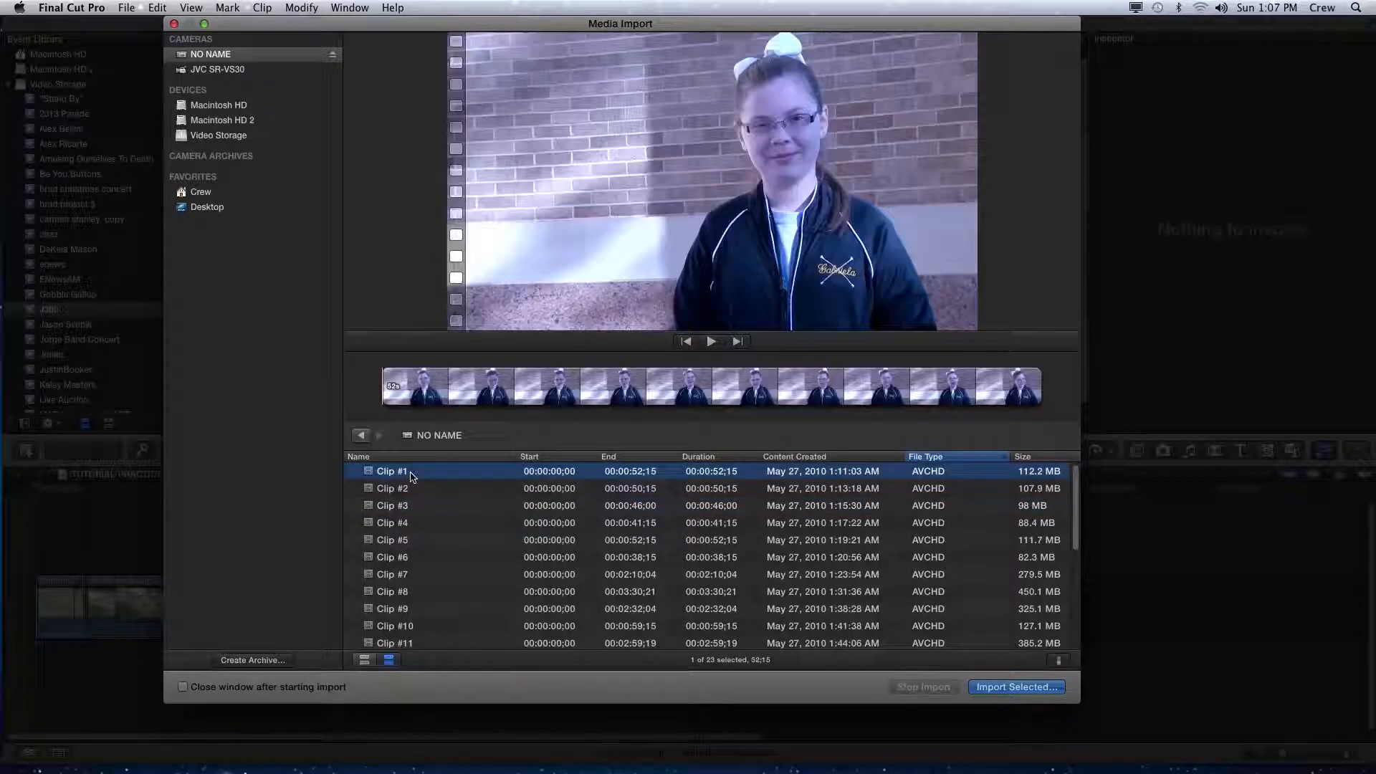
left_click(384, 506)
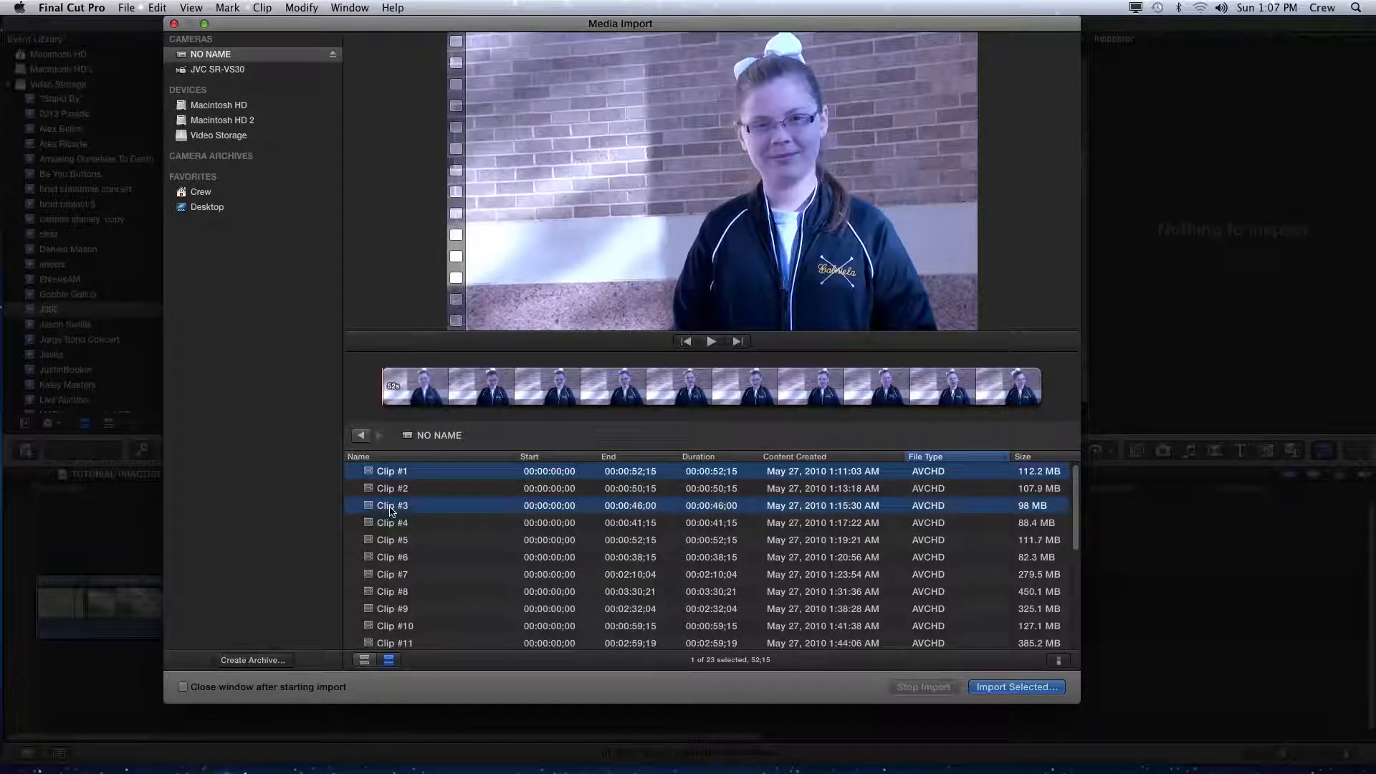
left_click(409, 542, "super")
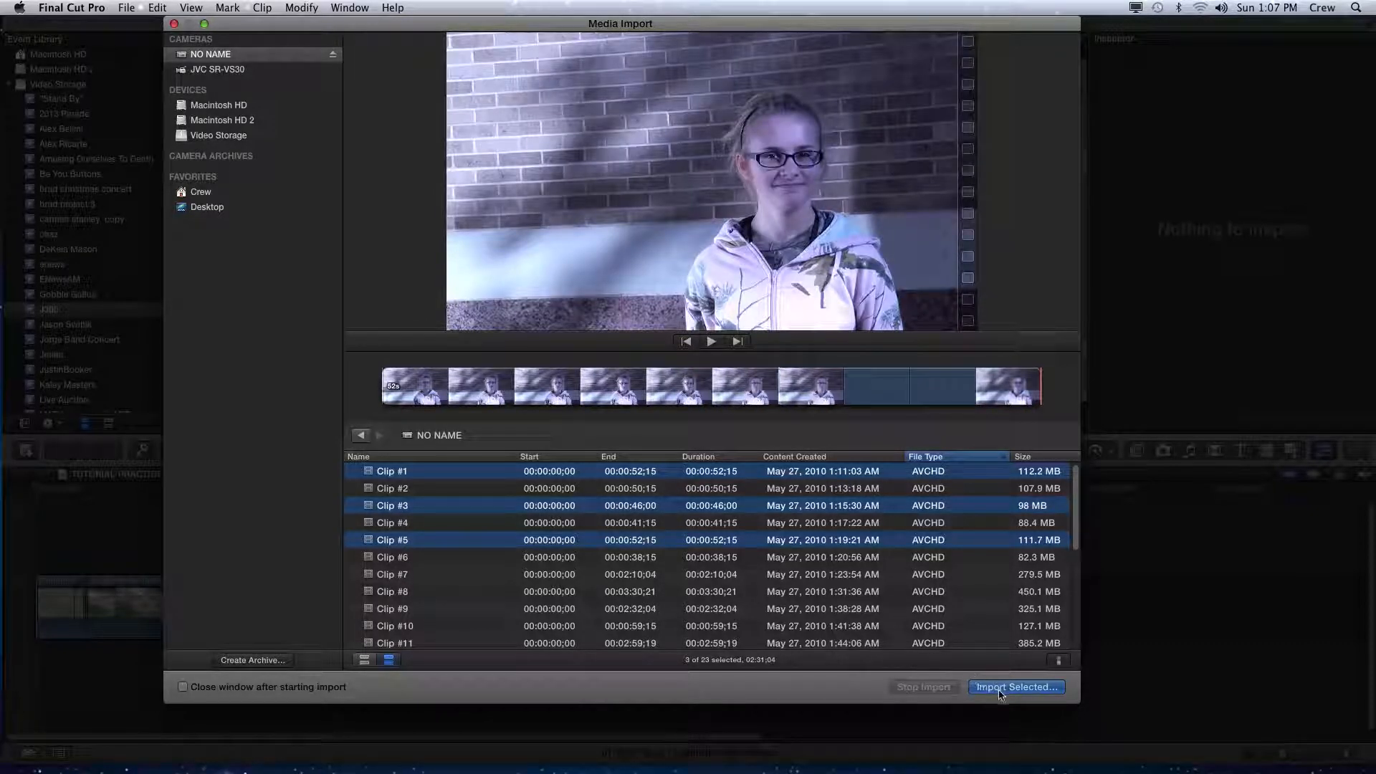
- Import the selected clips into the existing event J300, saving on Video Storage
left_click(1005, 690)
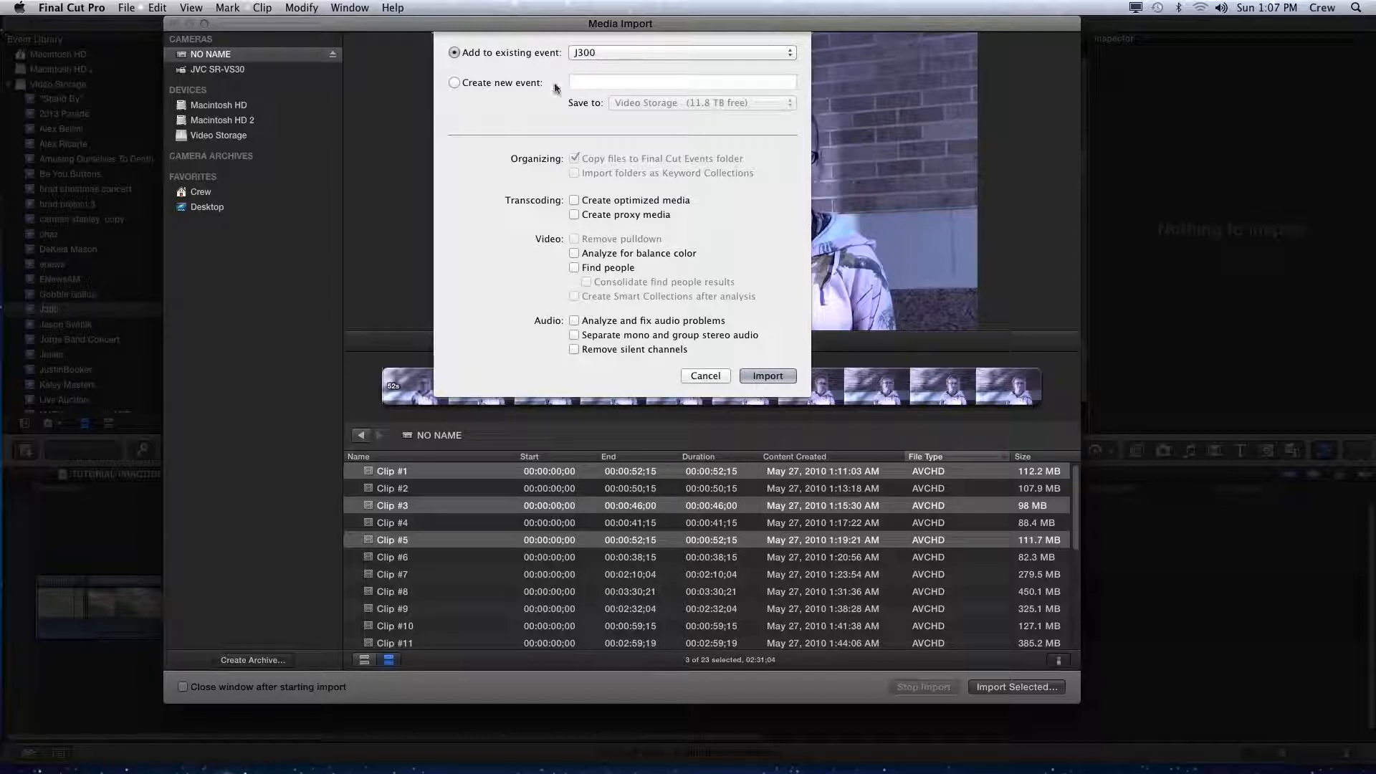
left_click(499, 85)
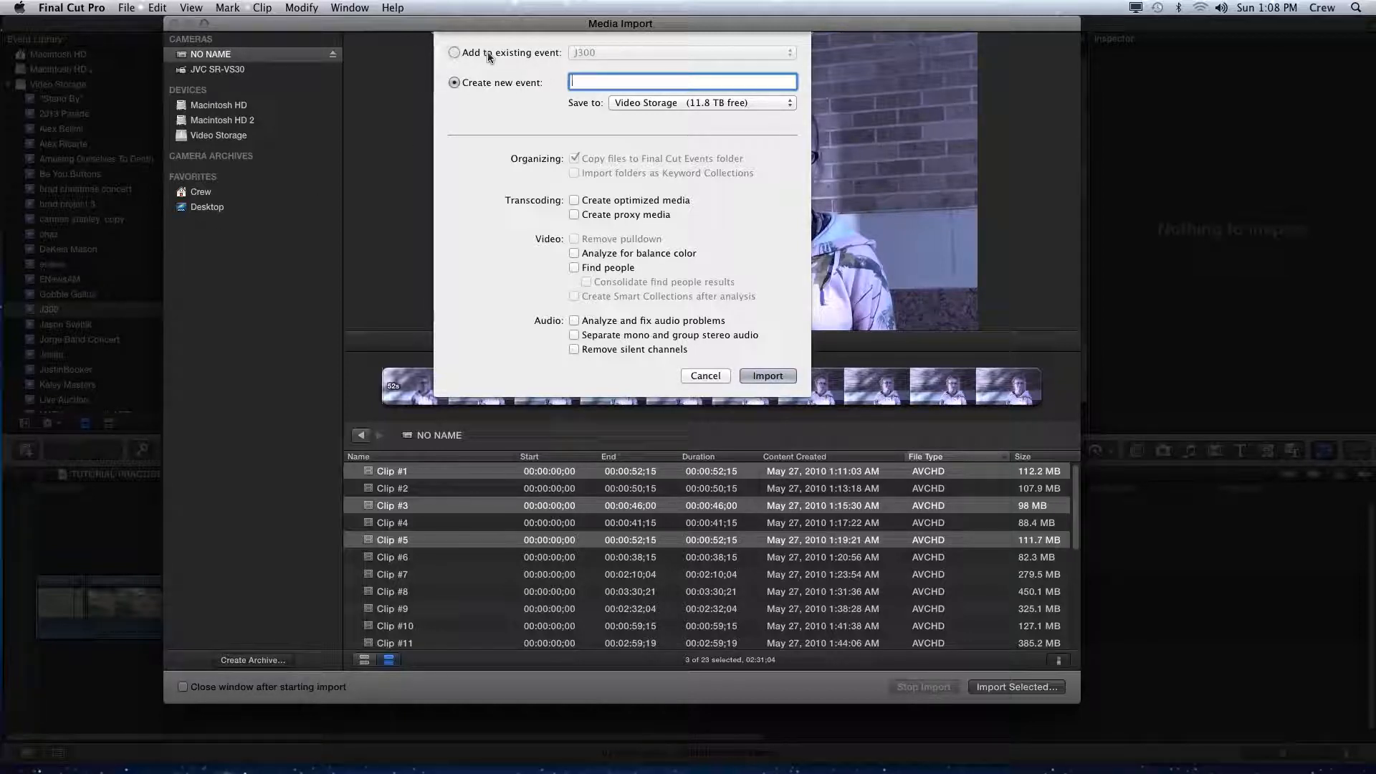
left_click(454, 52)
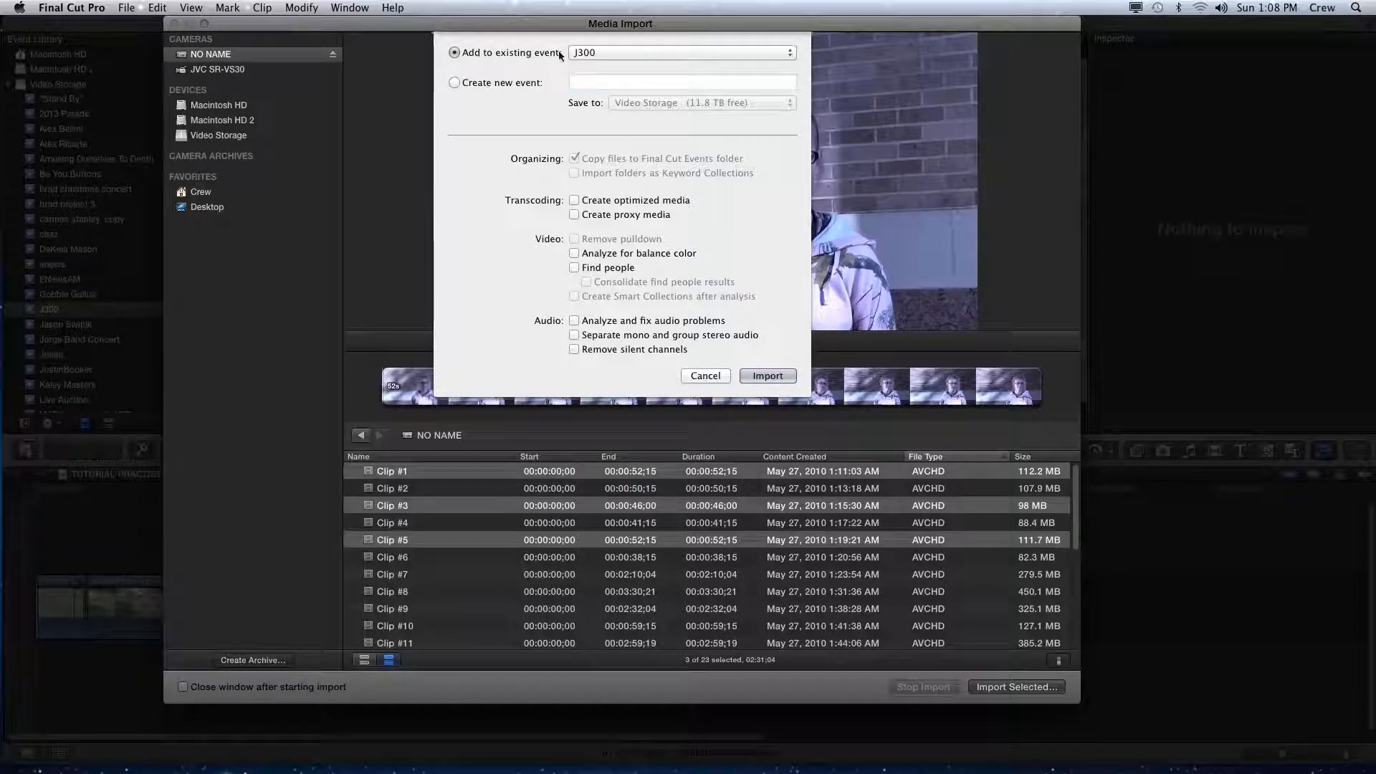
left_click(612, 53)
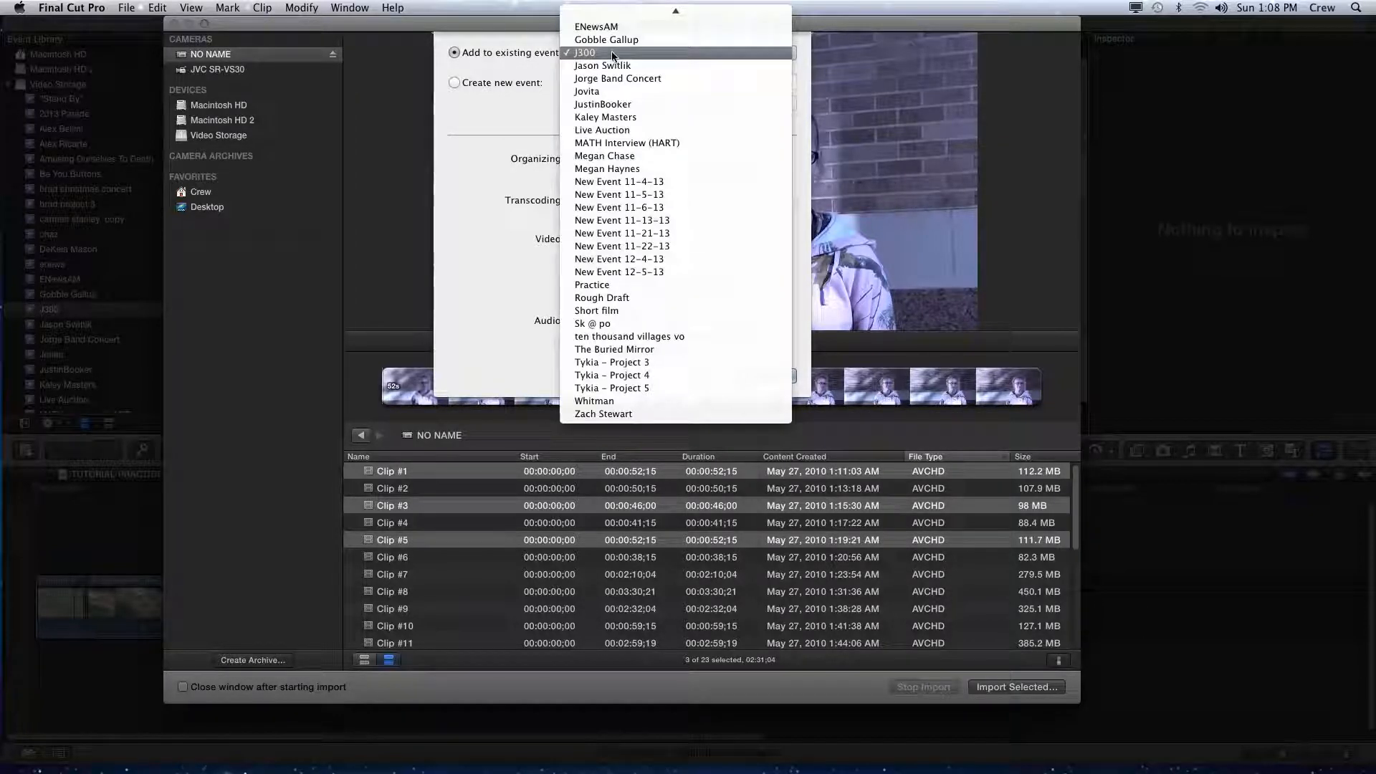
mouse_move(635, 7)
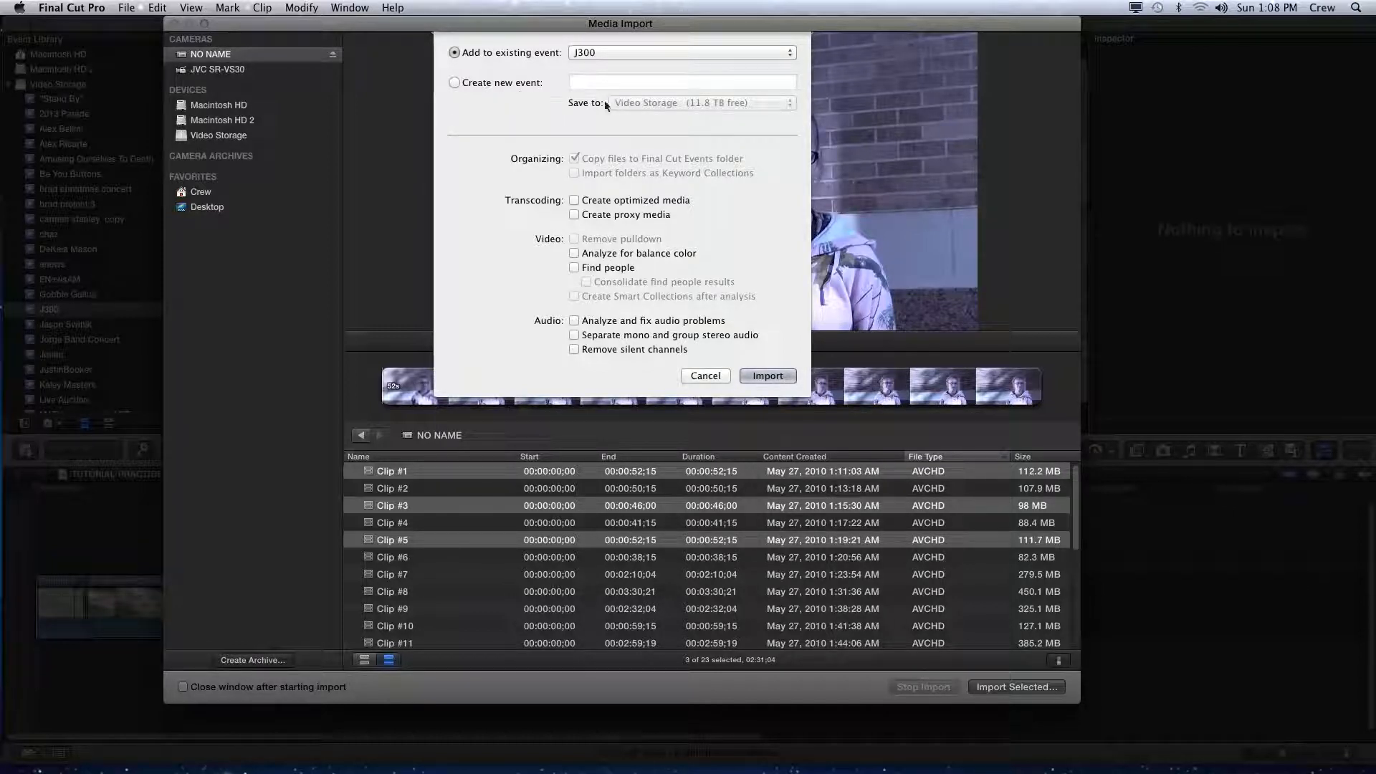
left_click(455, 82)
left_click(630, 103)
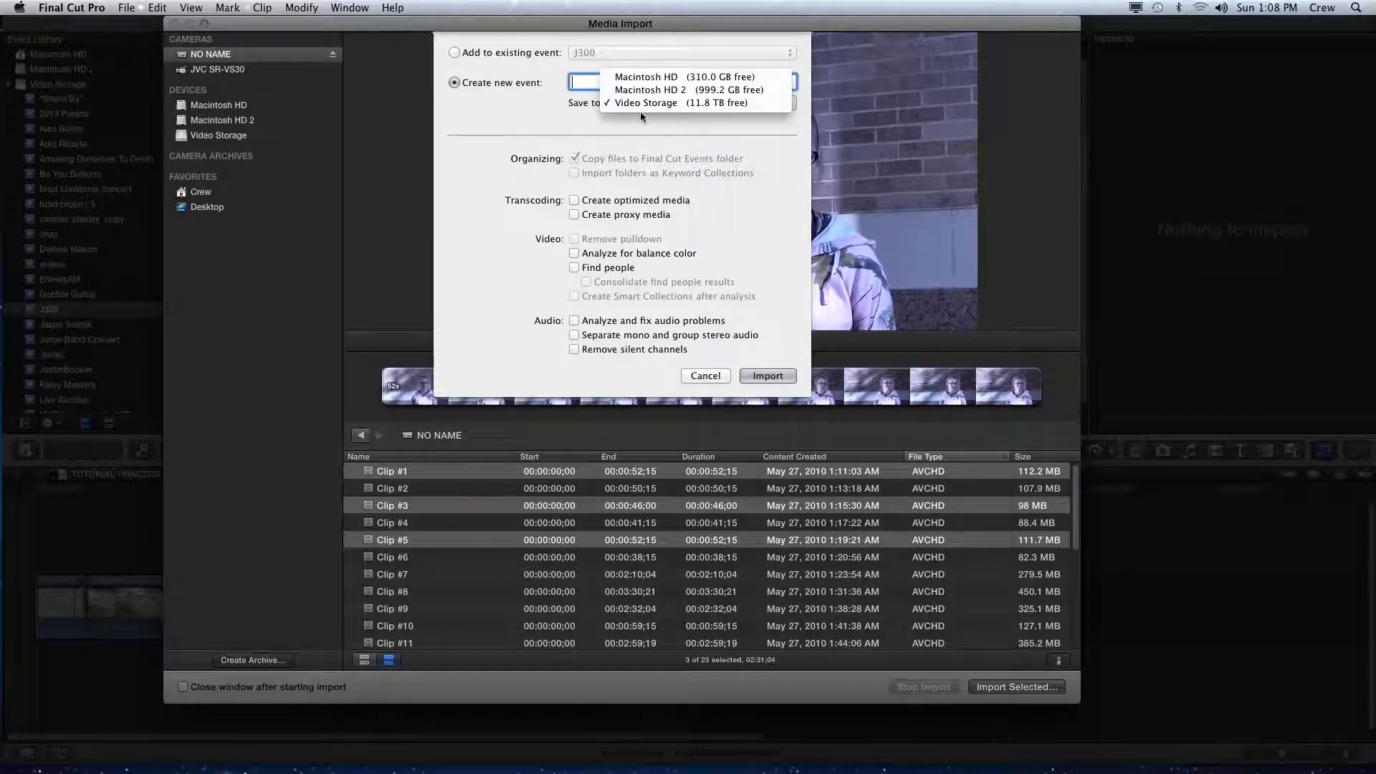
left_click(630, 108)
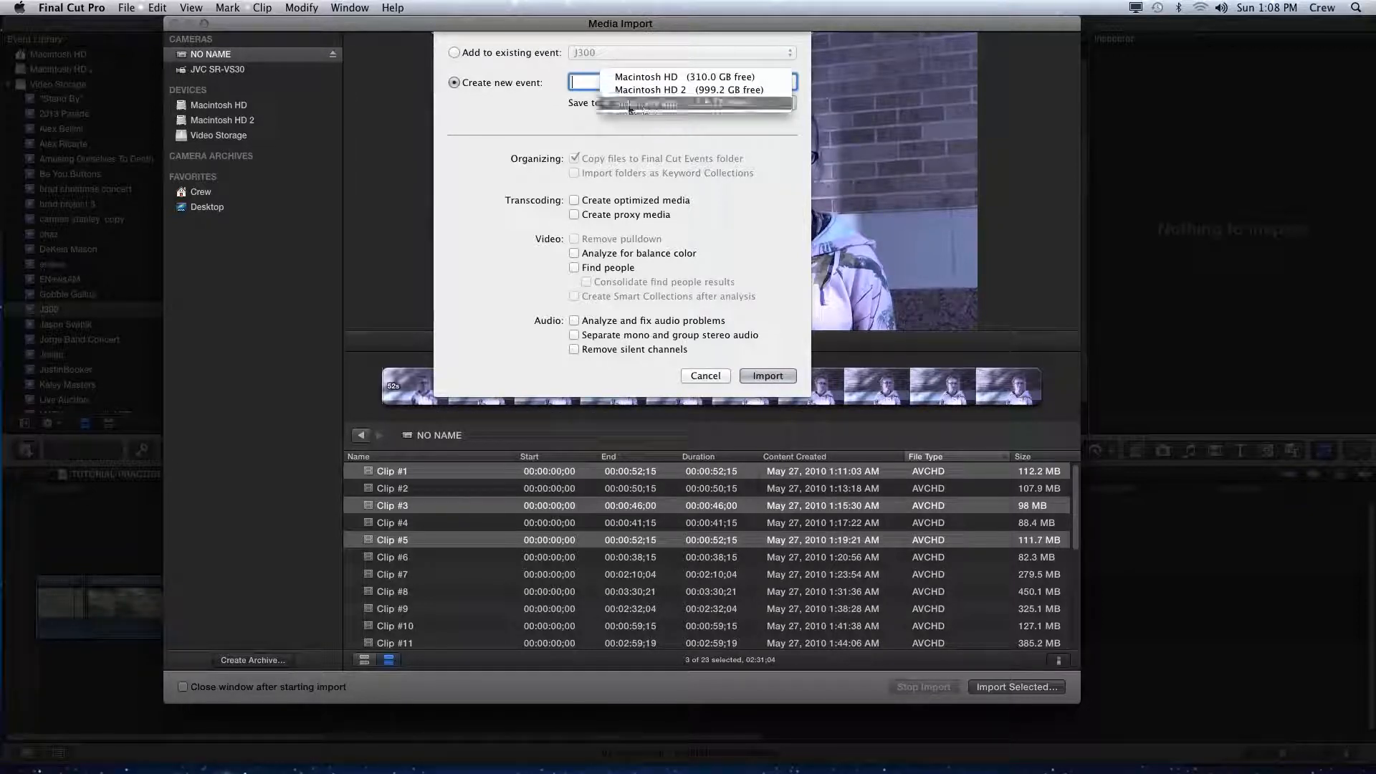
left_click(459, 53)
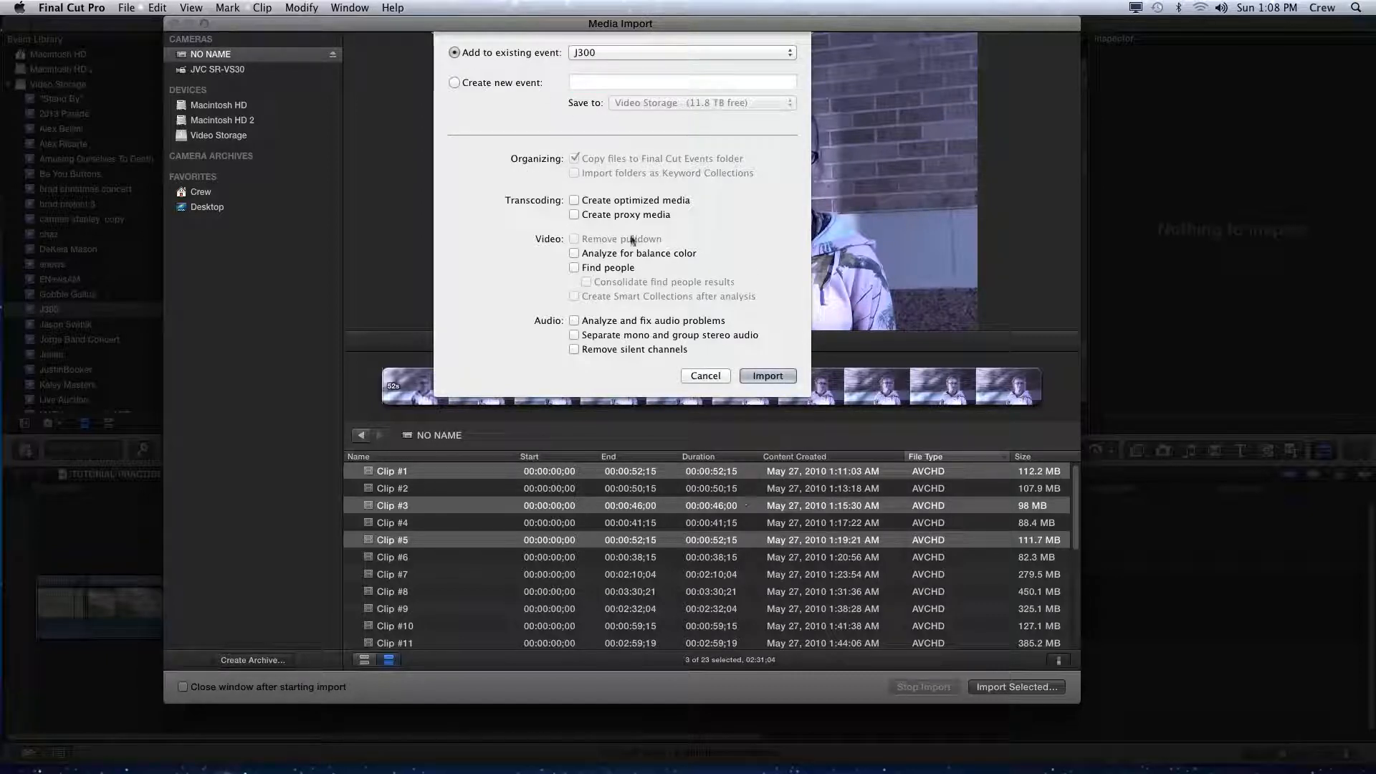
left_click(767, 377)
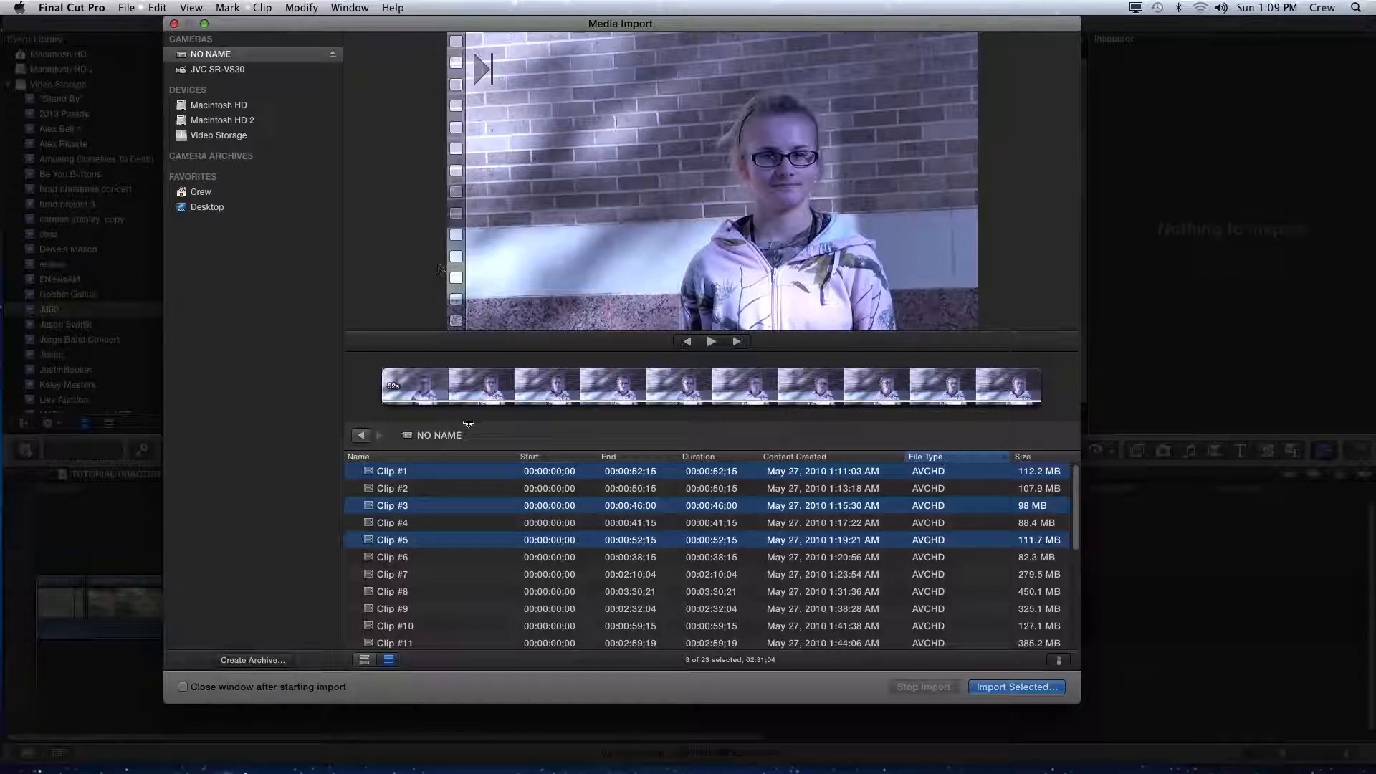
- Close the Media Import window and scroll through the J300 event's clips
left_click(174, 25)
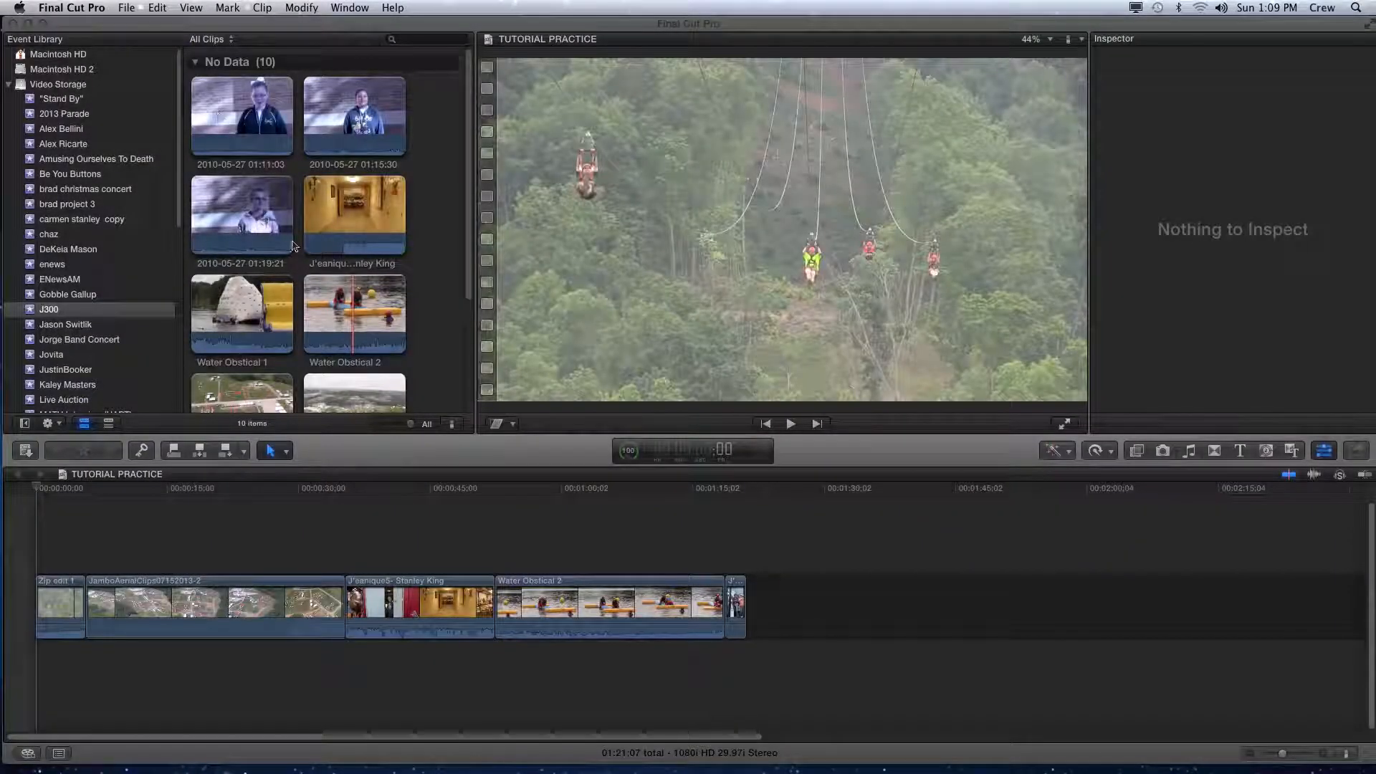
scroll(286, 230, "down", 5)
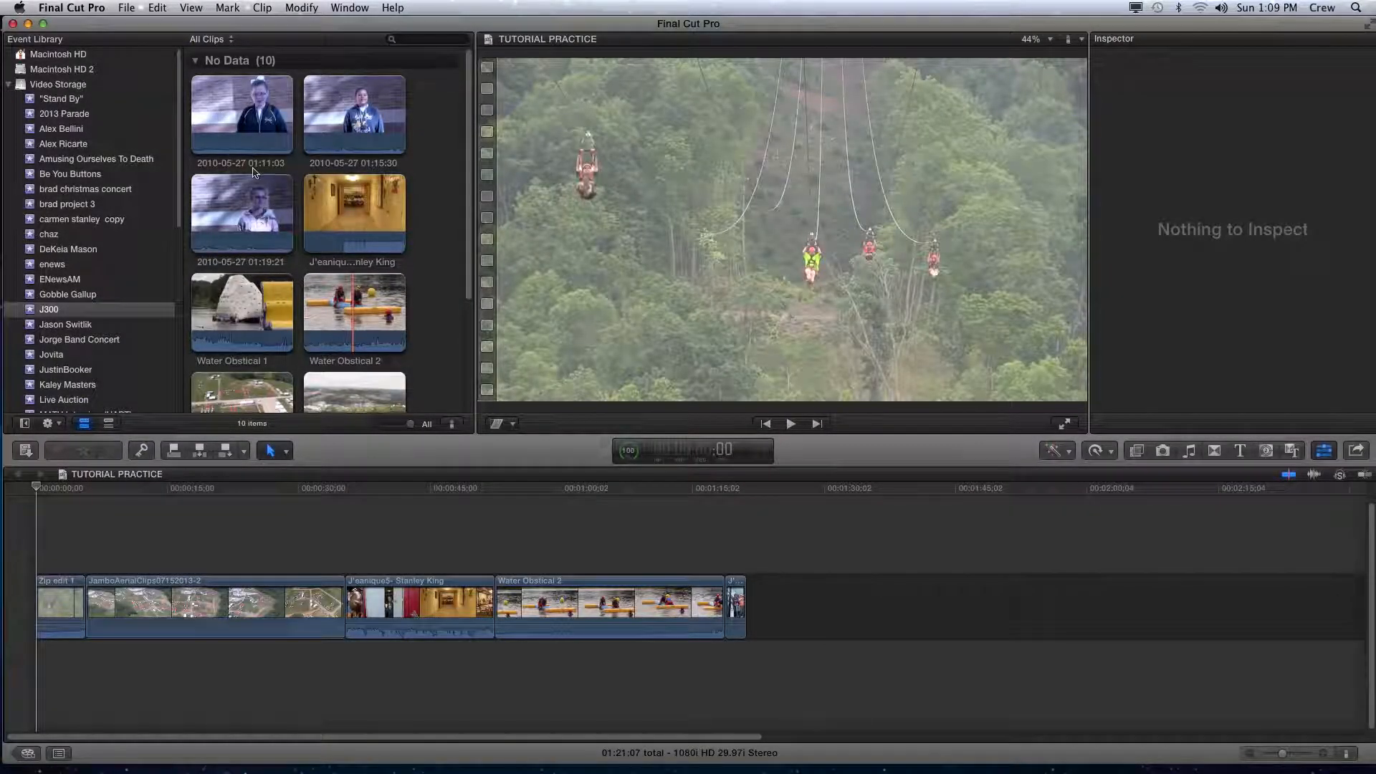
scroll(430, 300, "up", 5)
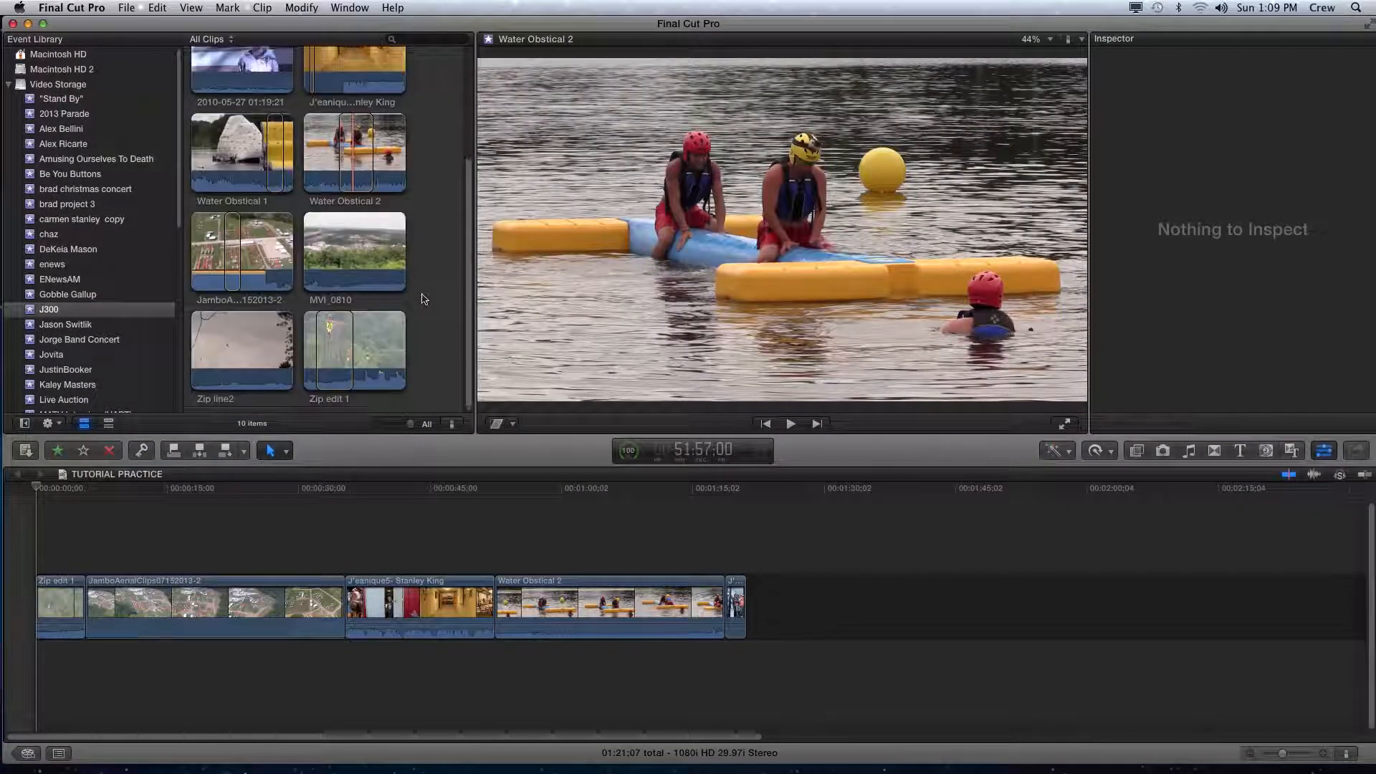